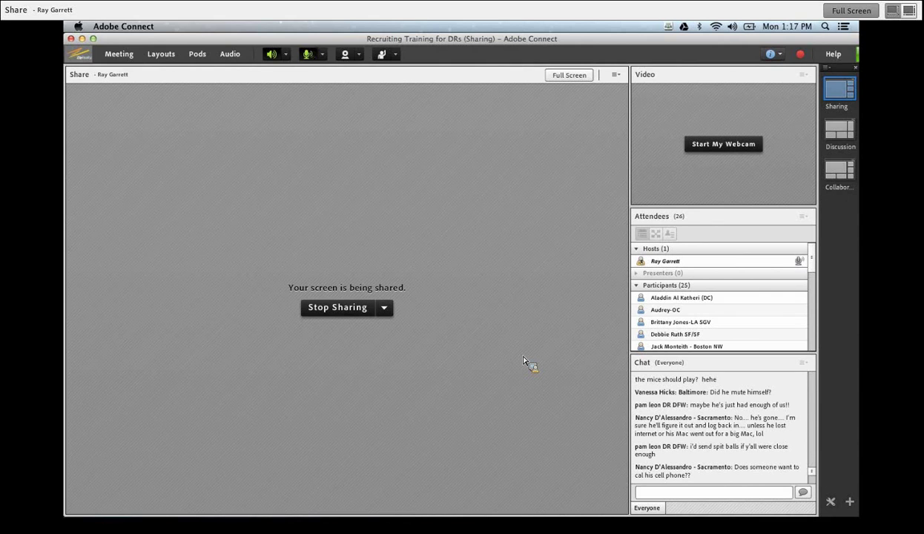
Step: Switch the shared screen to the Safari window showing the Salesforce interview opportunity
key("ctrl+Up")
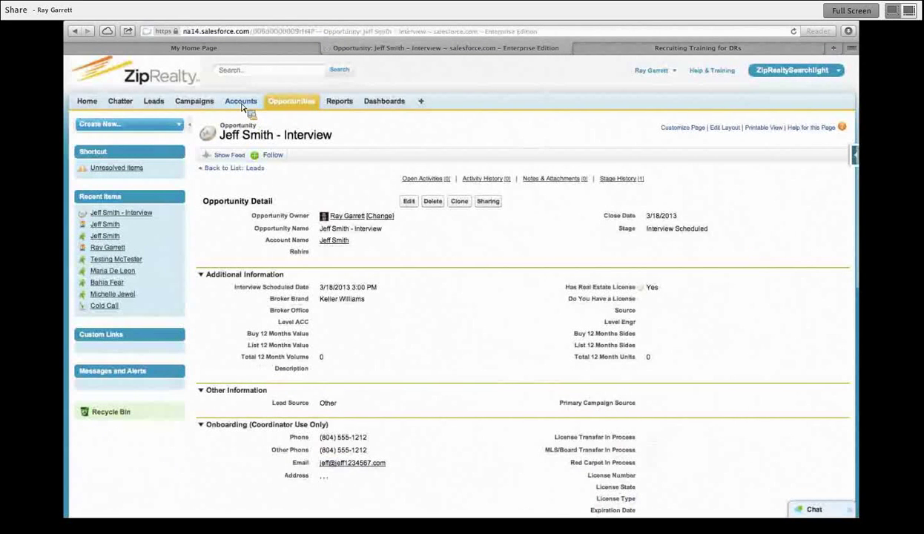
left_click(91, 108)
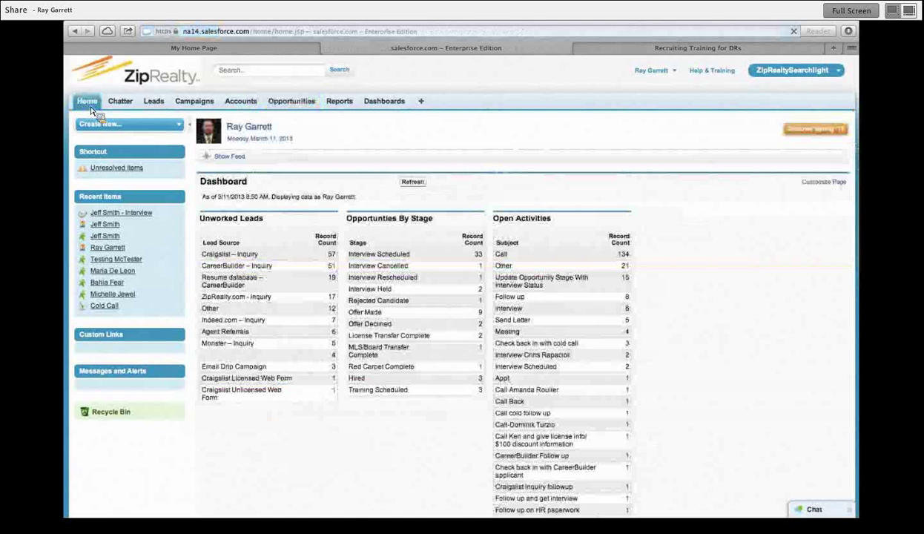
left_click(303, 106)
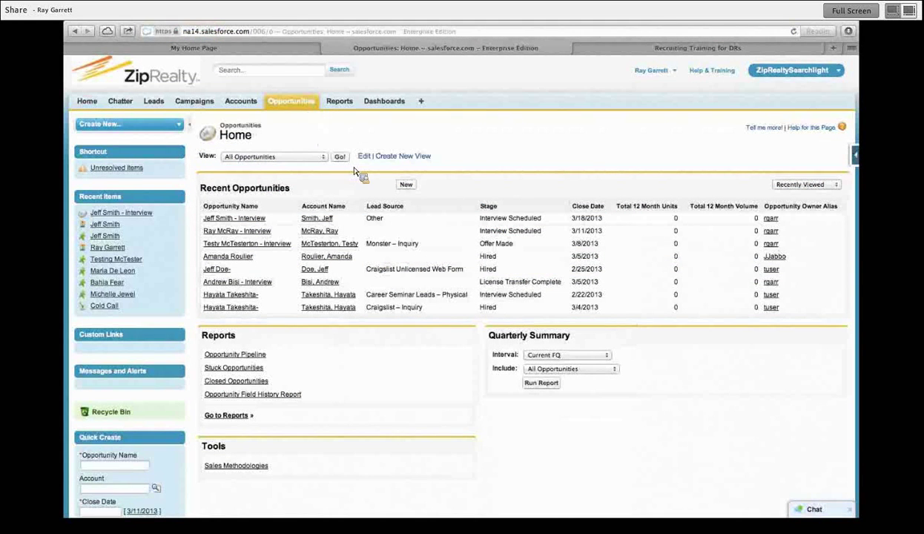
left_click(250, 222)
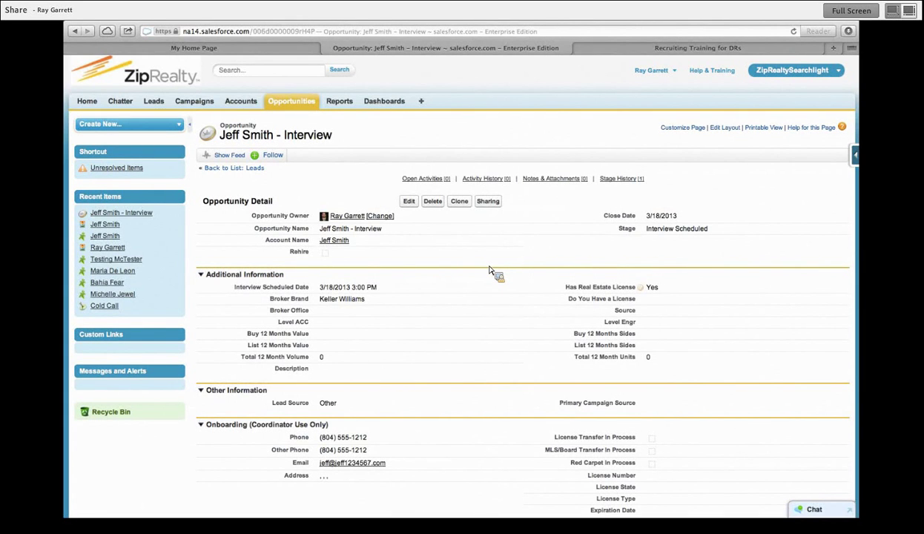
Step: Save the opportunity stage as Interview Cancelled and check its 3/11/2013 stage date
double_click(675, 235)
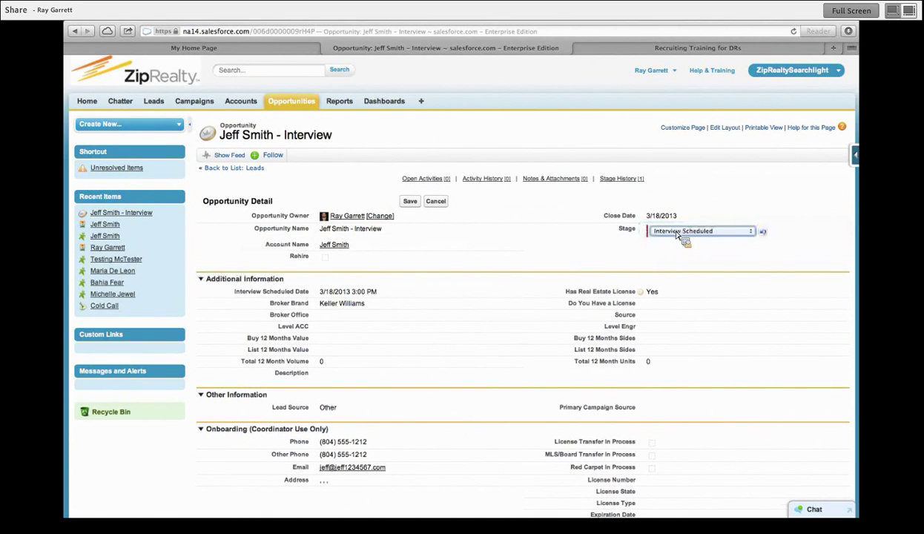
left_click(750, 231)
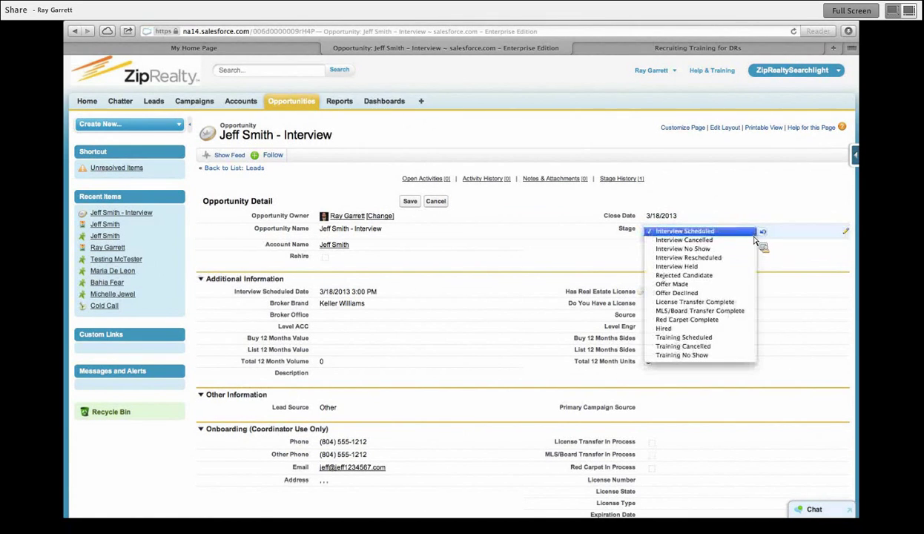
left_click(718, 240)
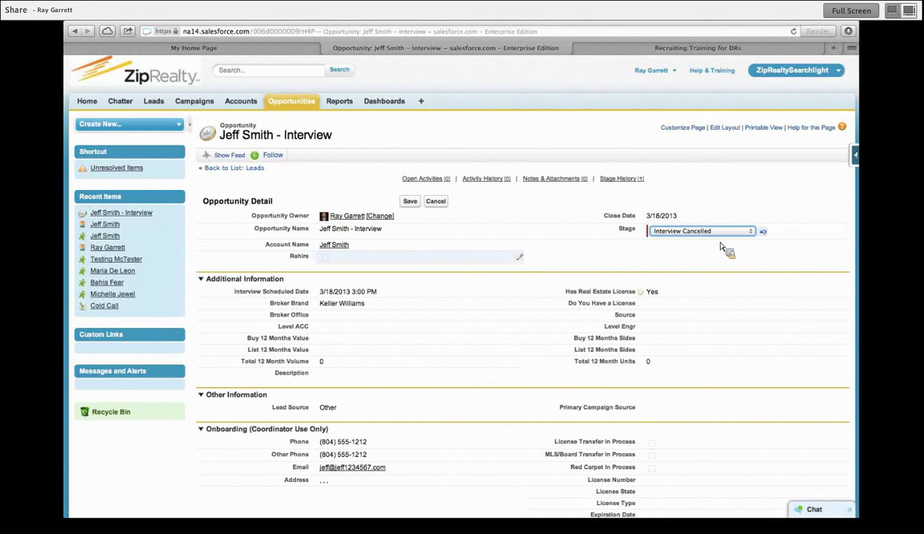
left_click(412, 202)
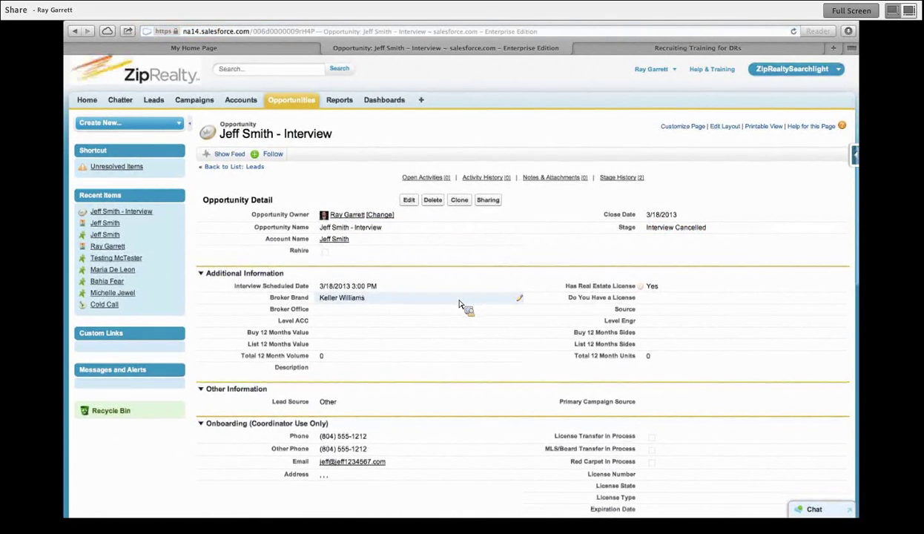
scroll(458, 303, "down", 5)
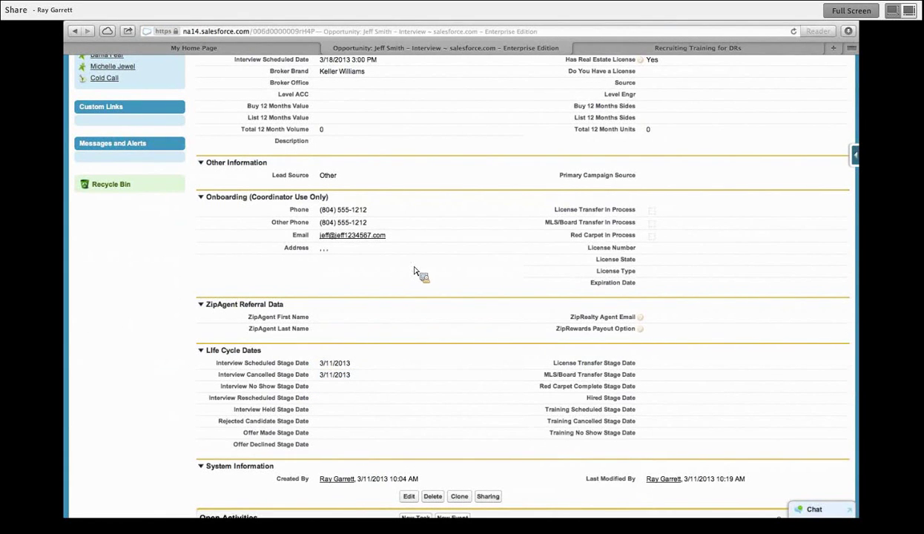
scroll(479, 220, "up", 5)
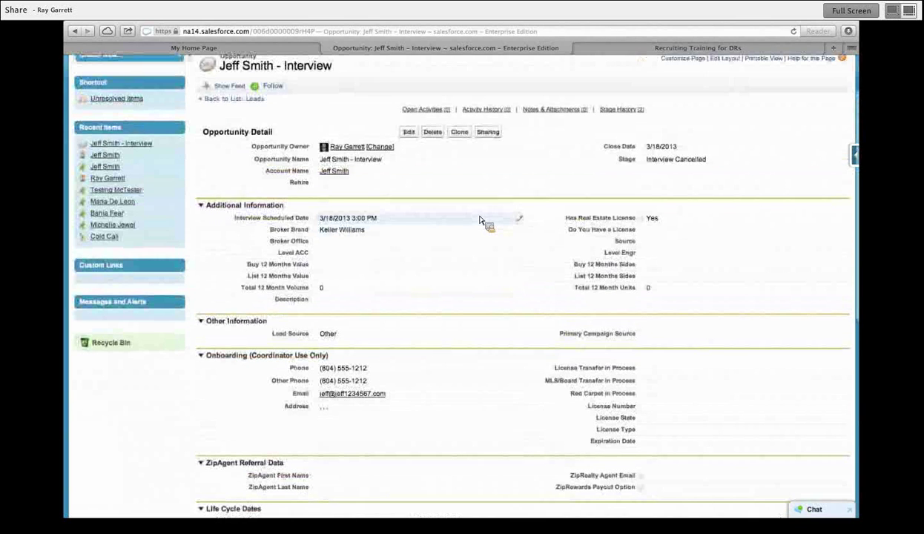
Step: Change the saved stage from Interview Cancelled to Interview Rescheduled
double_click(710, 171)
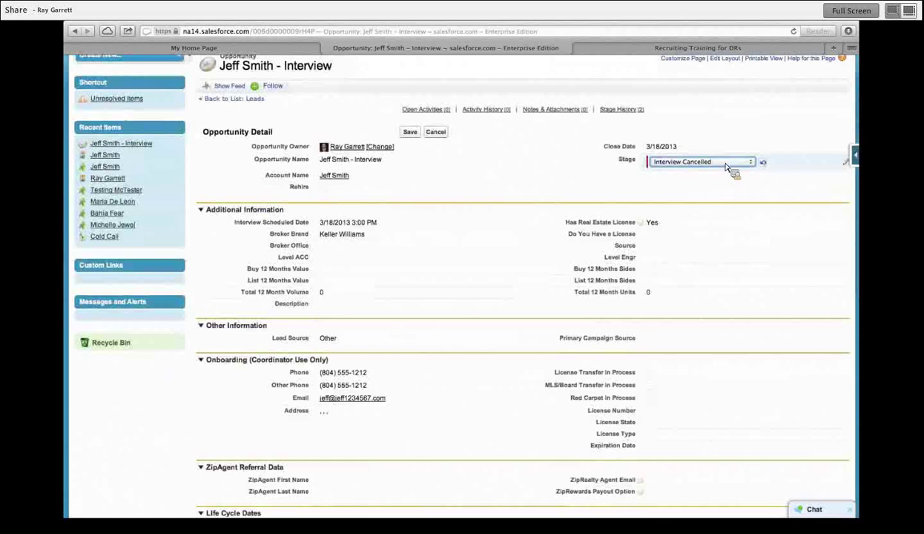
left_click(741, 168)
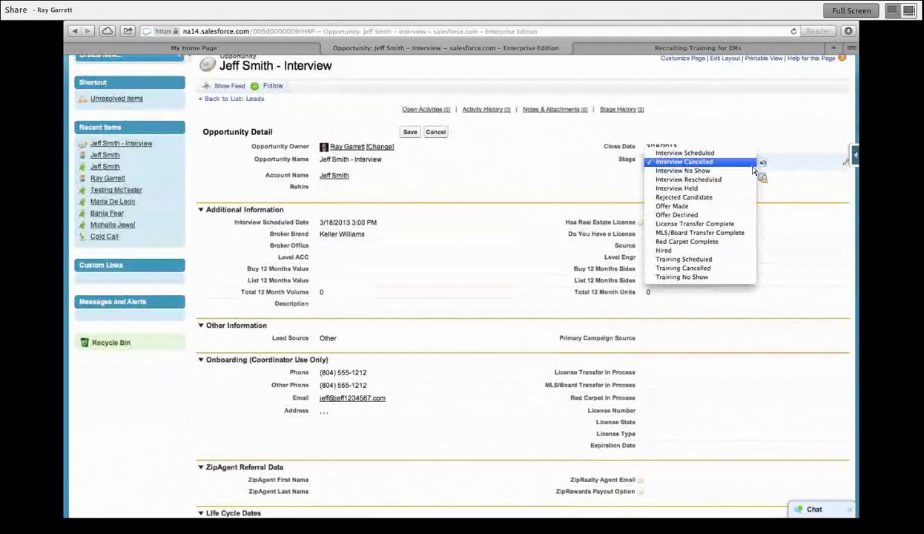
left_click(718, 184)
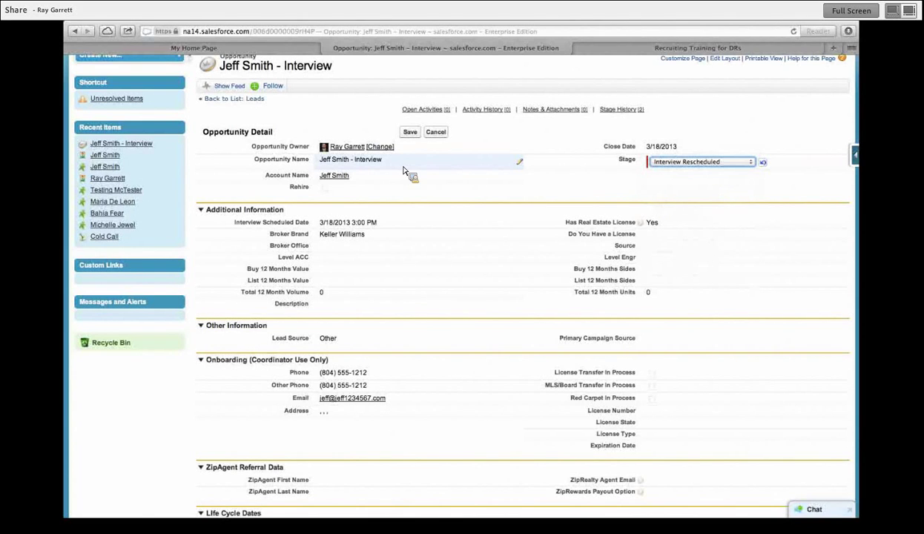
left_click(414, 135)
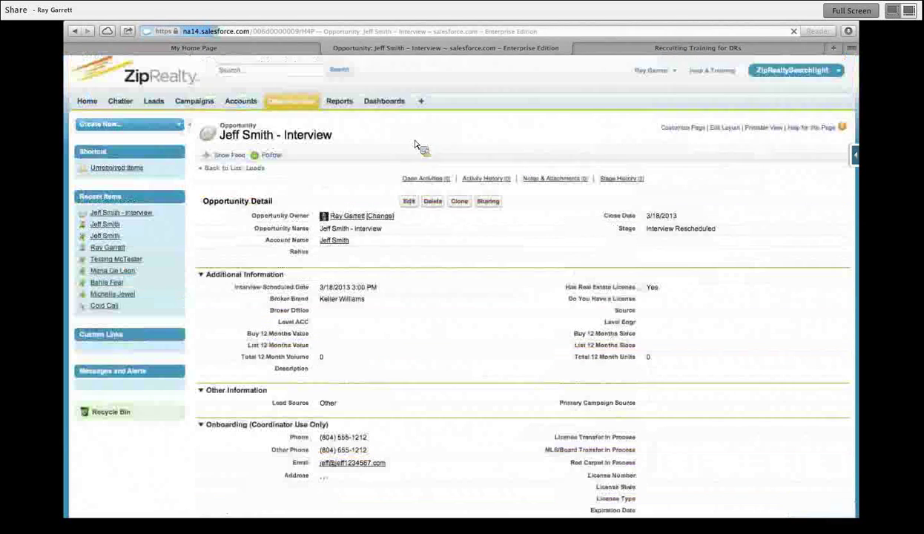
Step: Move the Interview Scheduled Date from 3/18 to 3/19/2013 at 3:00 PM
double_click(347, 291)
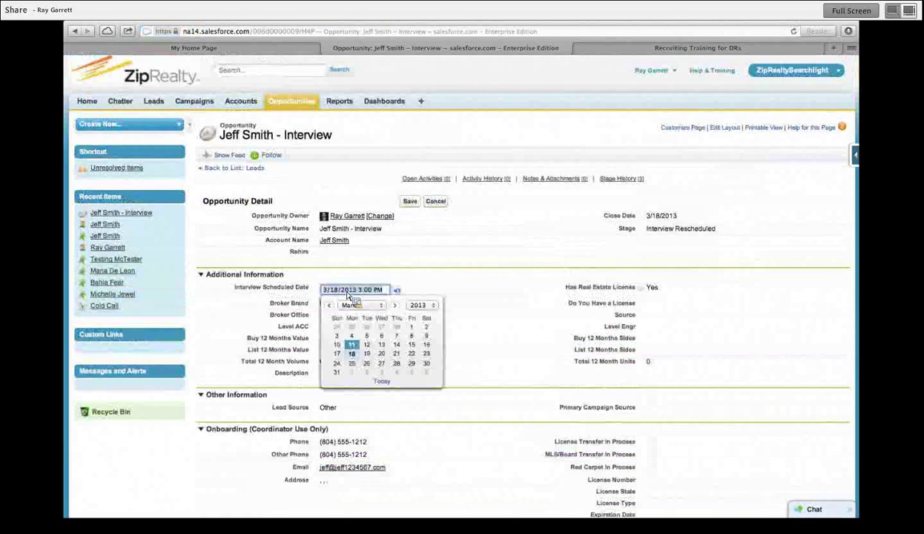
left_click(366, 352)
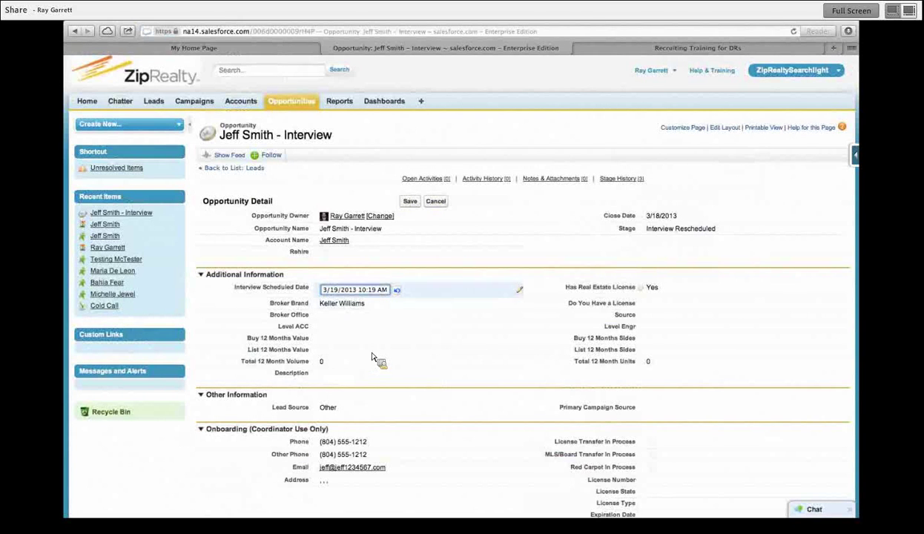
left_click_drag(385, 294, 363, 293)
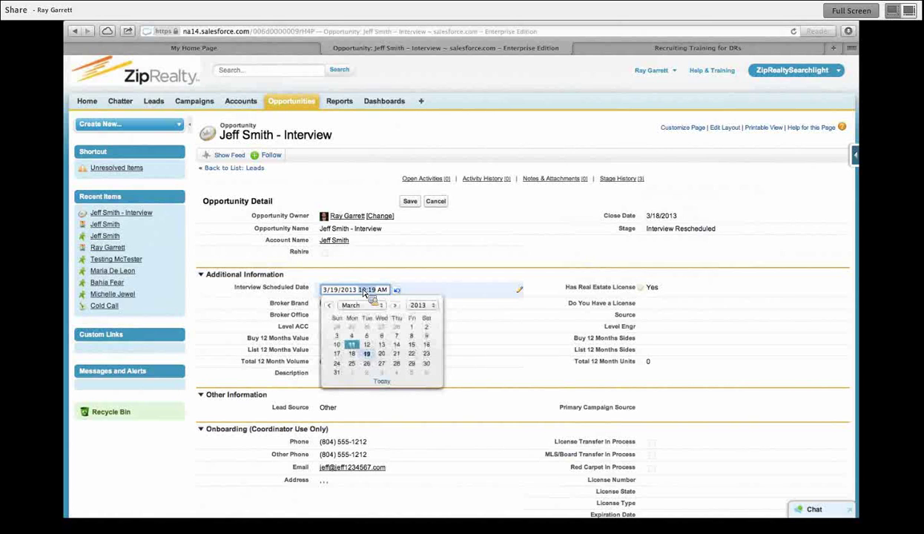
key("BackSpace")
type("3:00")
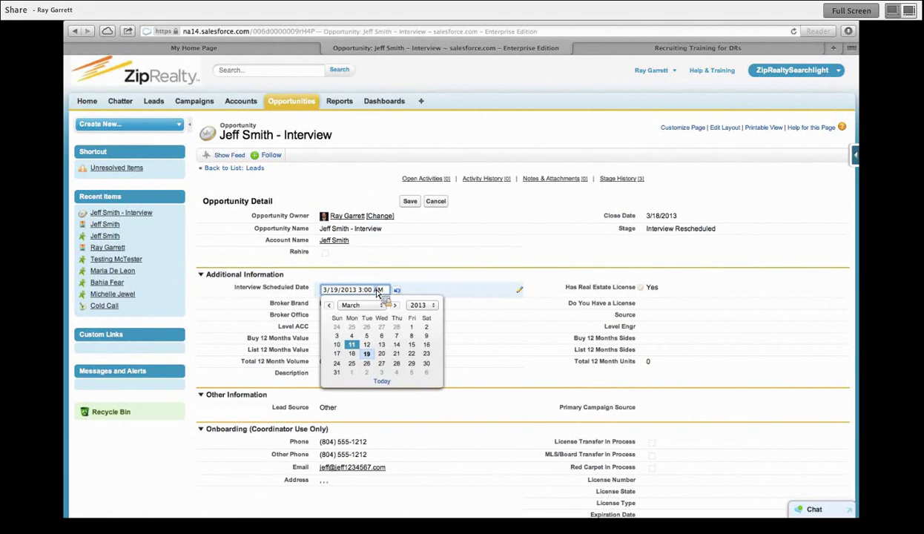
double_click(378, 290)
type("PM")
left_click(417, 208)
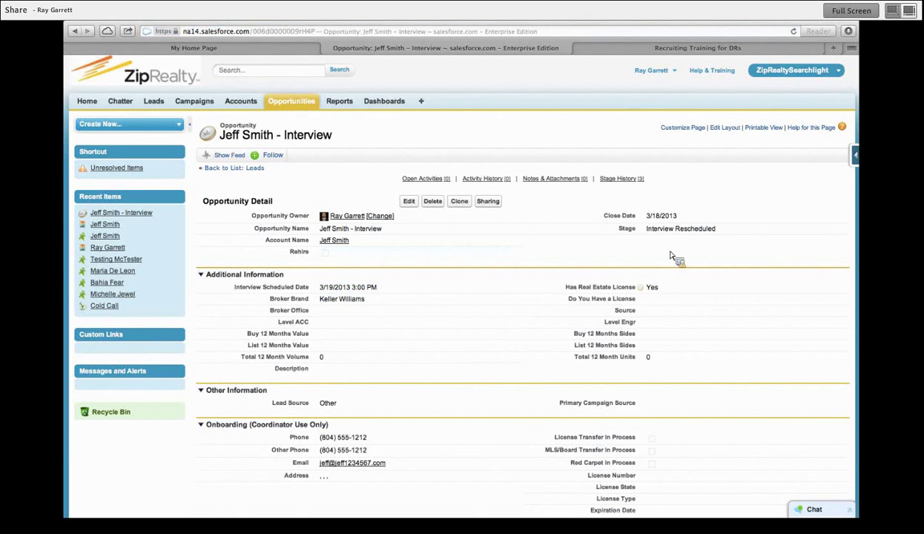
scroll(406, 251, "down", 5)
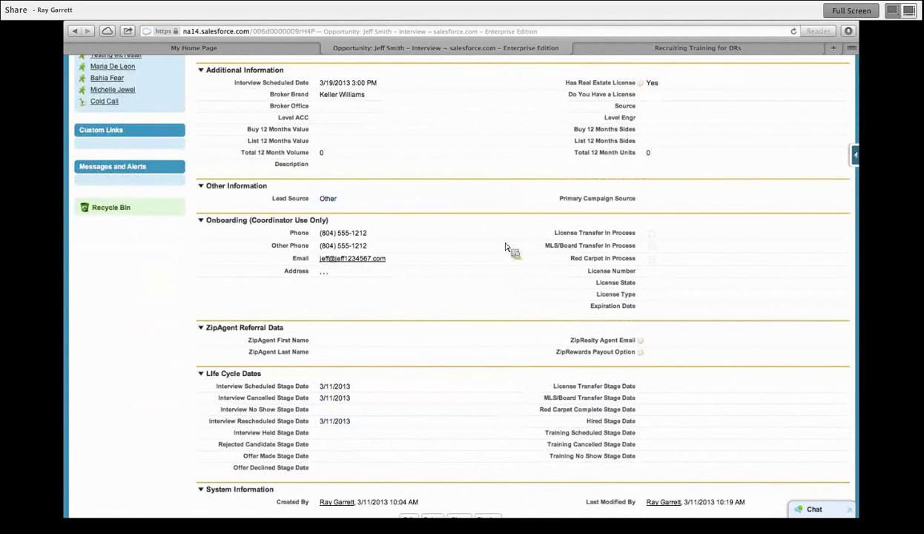
scroll(511, 151, "down", 2)
scroll(511, 151, "up", 5)
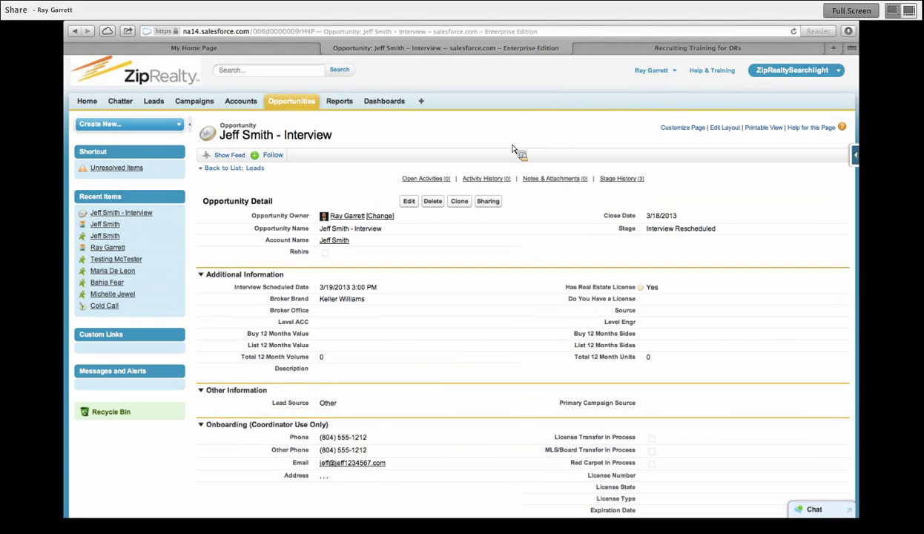
double_click(695, 229)
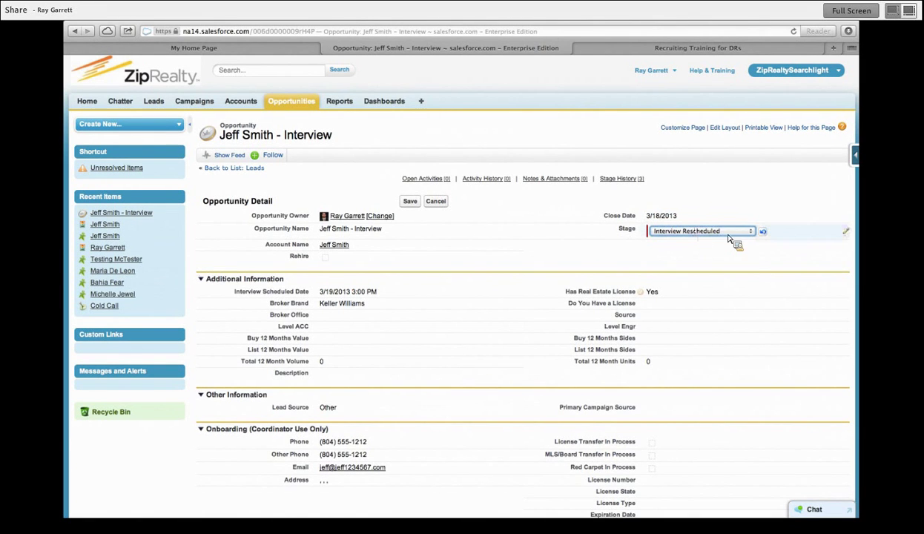
left_click(713, 231)
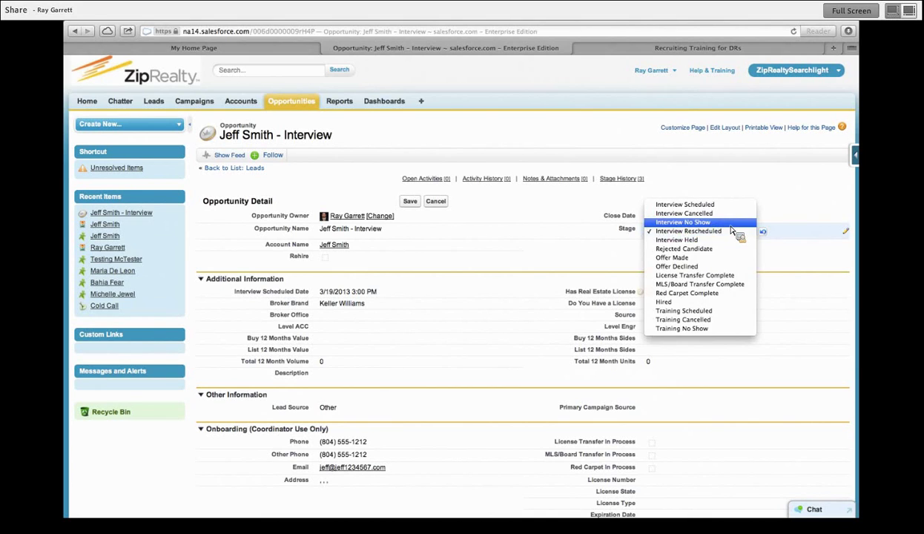
left_click(729, 222)
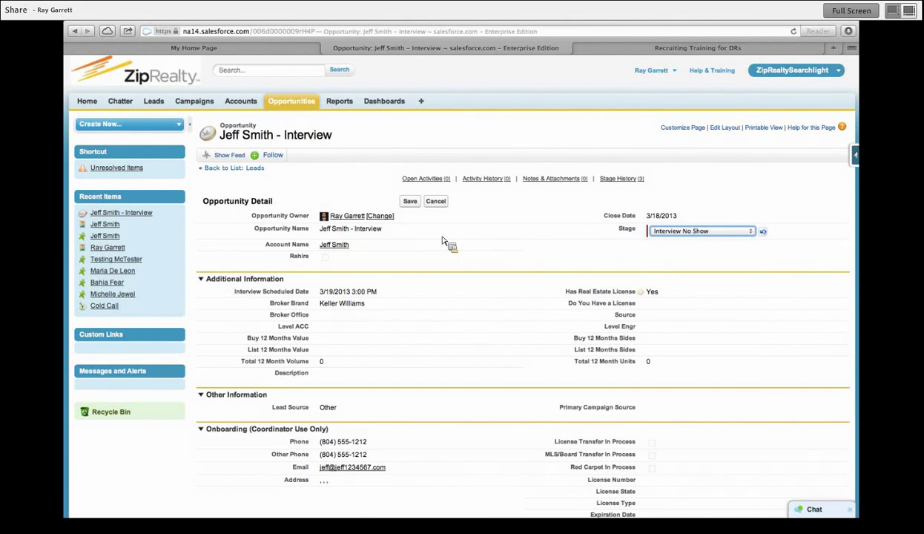
left_click(410, 202)
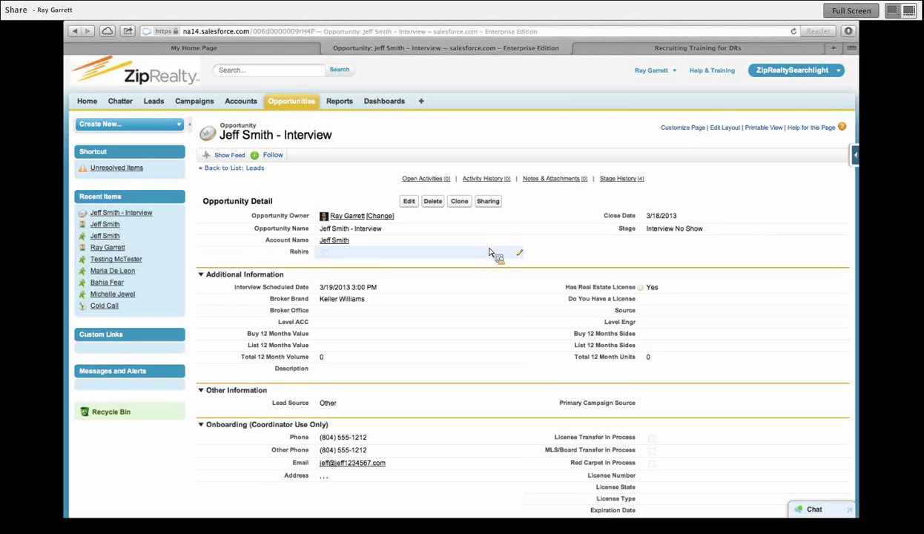
scroll(484, 381, "down", 4)
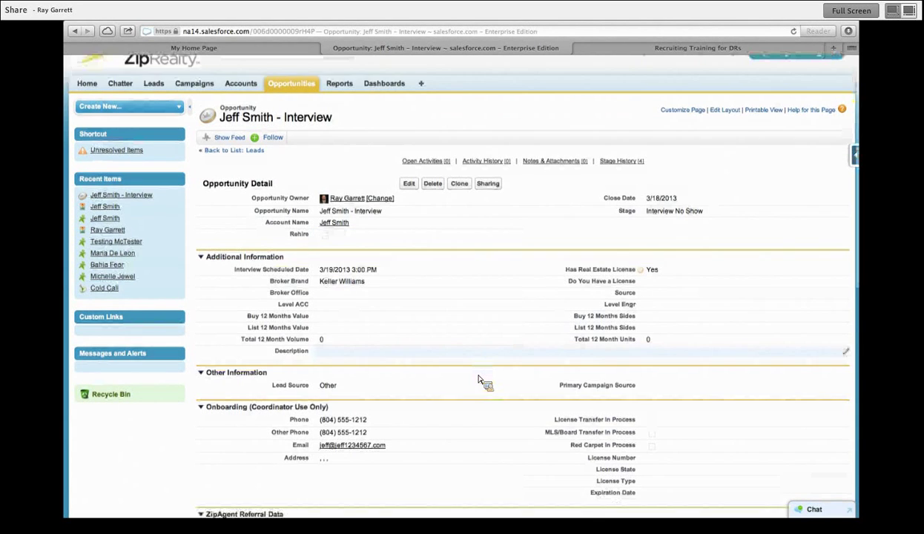
scroll(480, 381, "up", 2)
scroll(481, 381, "up", 2)
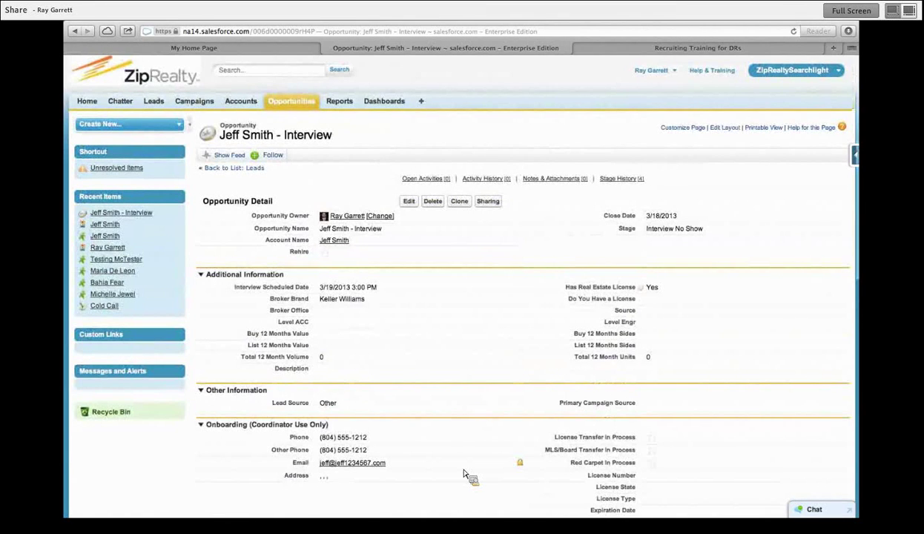
scroll(466, 475, "down", 5)
scroll(463, 475, "down", 1)
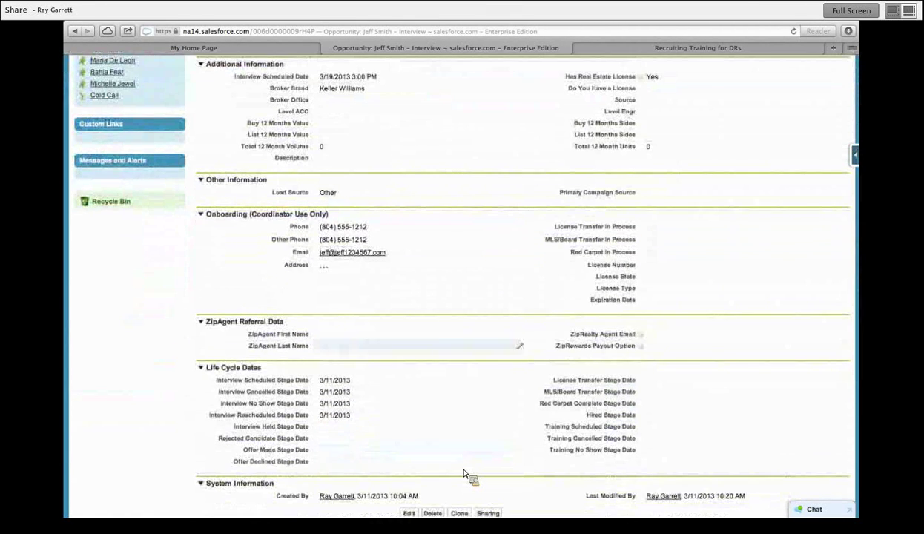
scroll(448, 436, "down", 5)
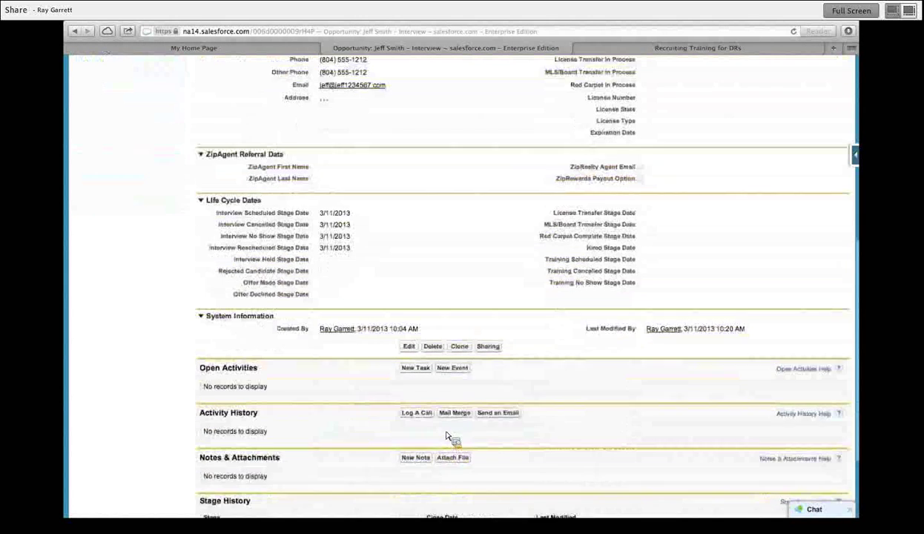
scroll(446, 436, "up", 2)
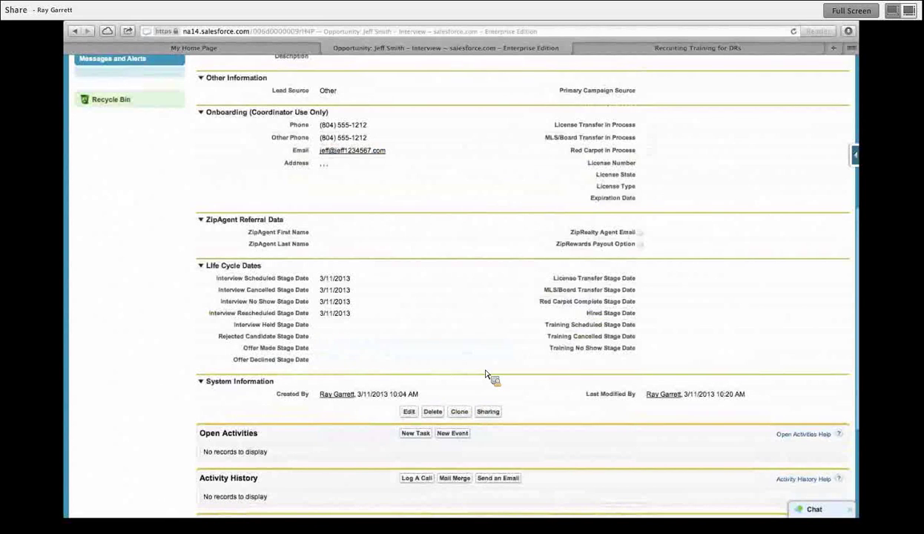
scroll(483, 373, "down", 4)
scroll(482, 372, "up", 12)
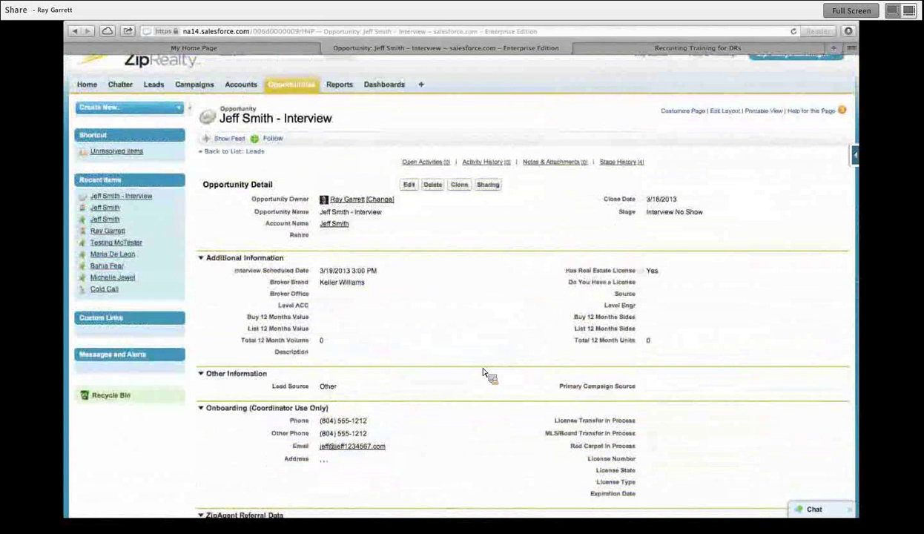
scroll(483, 372, "down", 7)
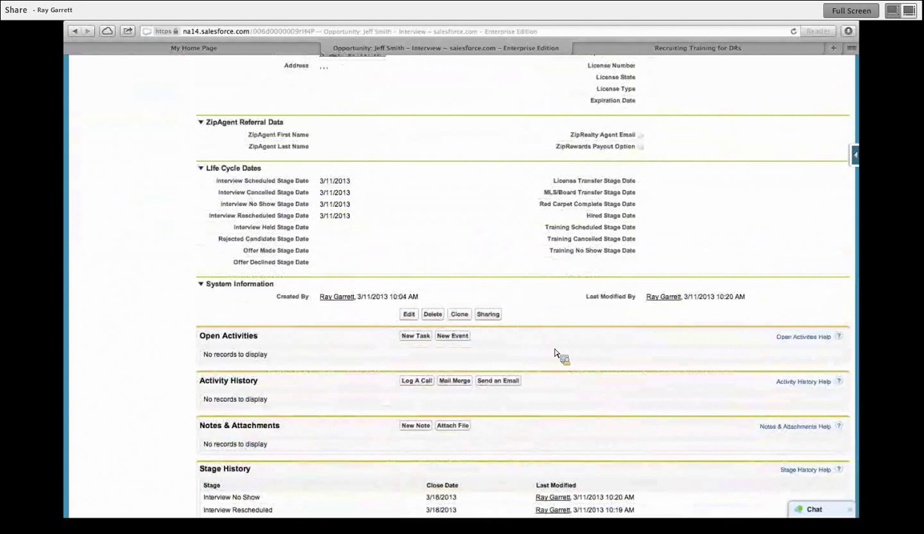
Step: Start a call log of type Outbound Calls with subject 'Call - Inquire about no-show'
left_click(414, 385)
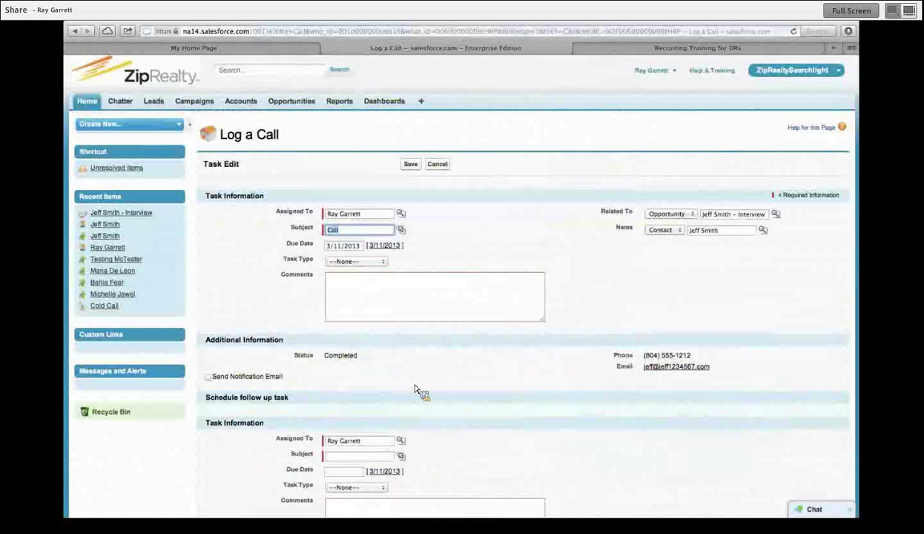
left_click(382, 231)
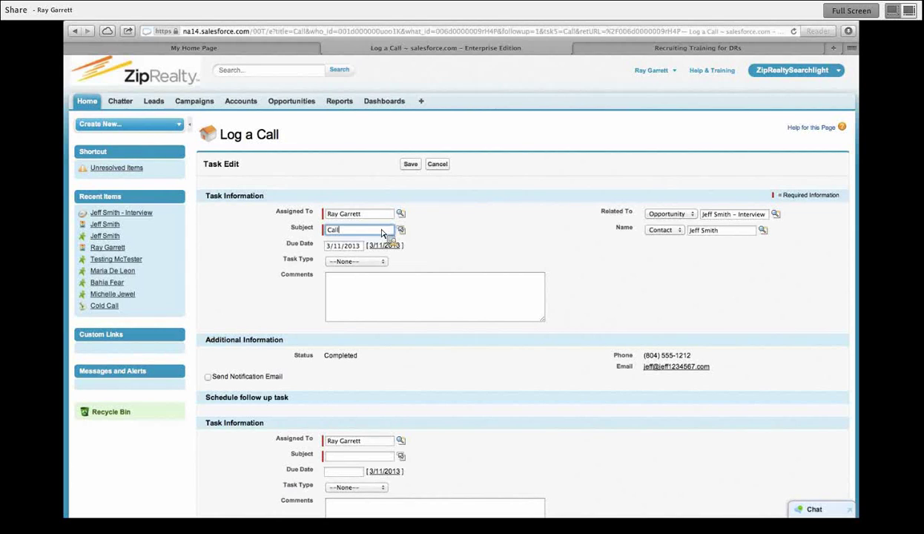
left_click(353, 261)
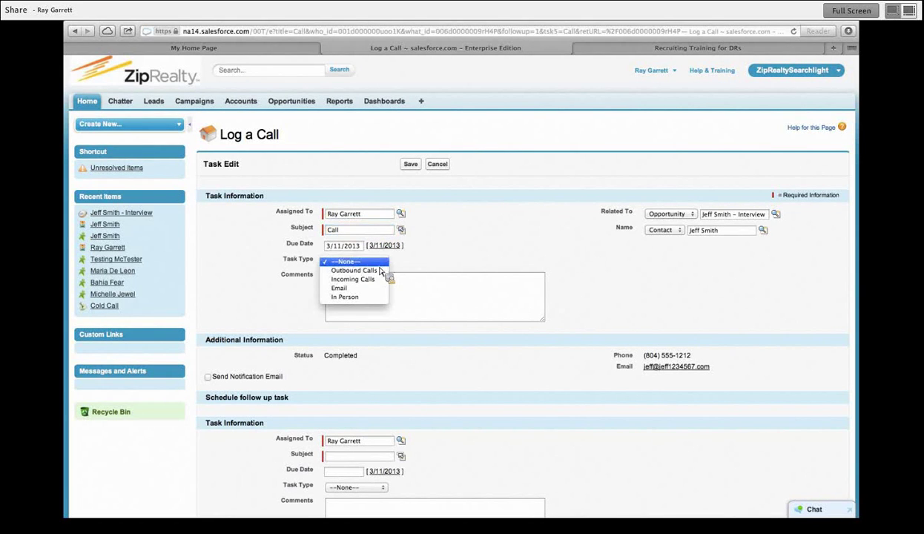
left_click(379, 272)
left_click(369, 290)
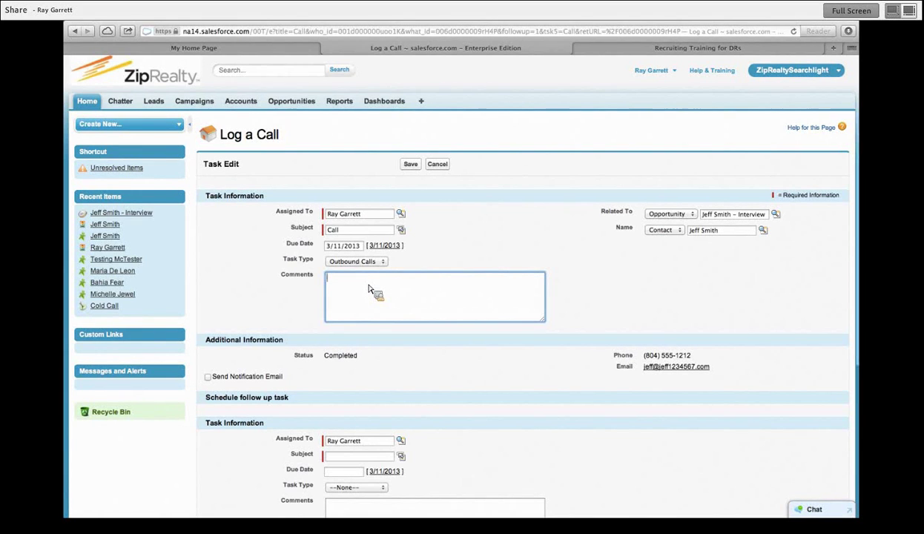
left_click(366, 231)
type("- ")
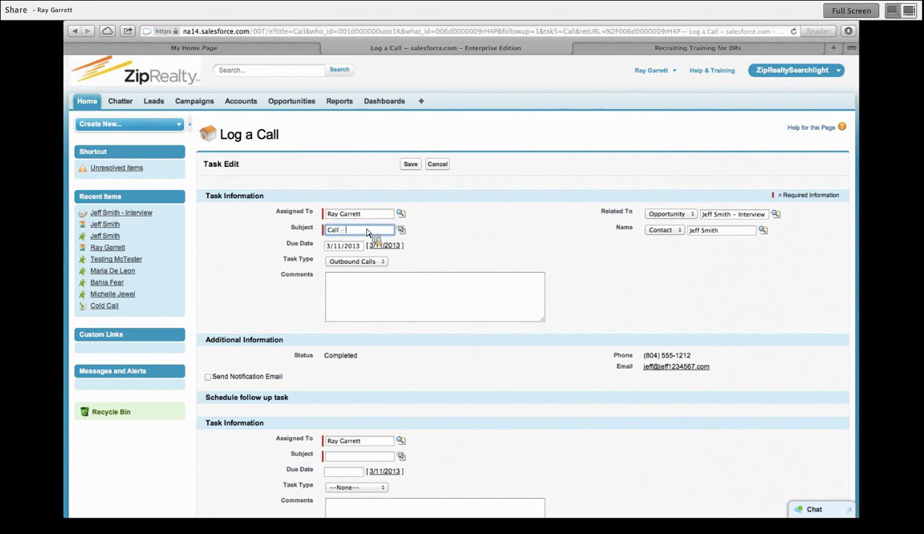
type("In")
type("tervie")
type("w about no")
type("show")
left_click(381, 242)
double_click(348, 235)
type("Inquire")
Step: Comment 'Candidate was really sorry, wants to com in tomorrow', turn off the reminder, and save
left_click(346, 294)
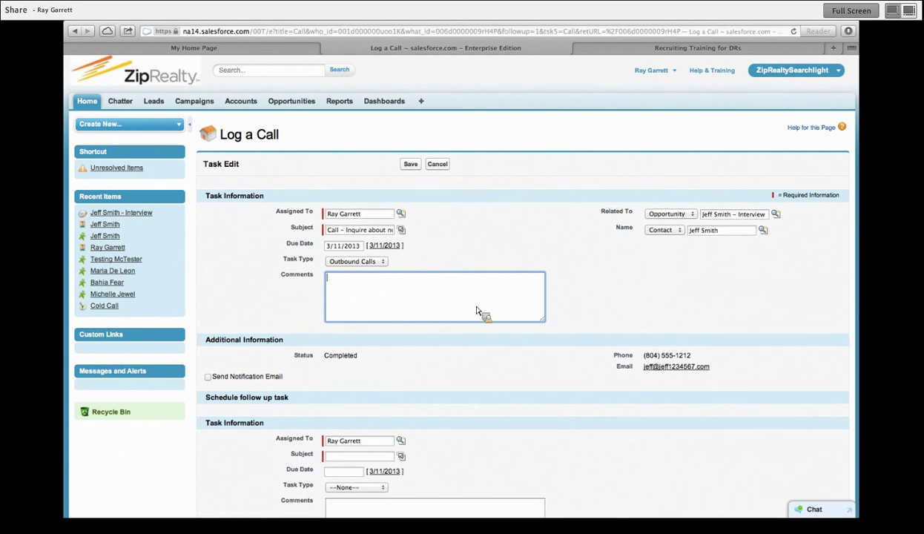
type("Candidate was really sorry, want")
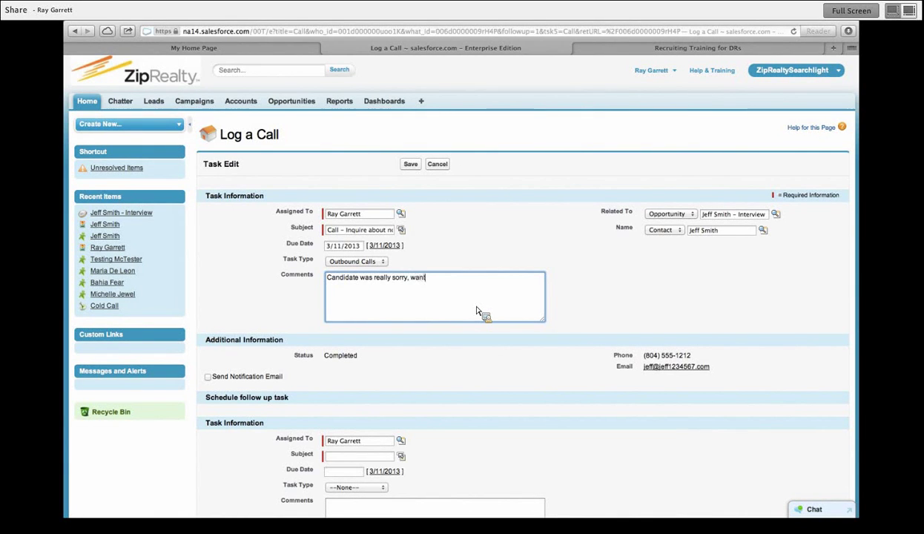
type("s to com in tomorrow")
scroll(555, 382, "down", 5)
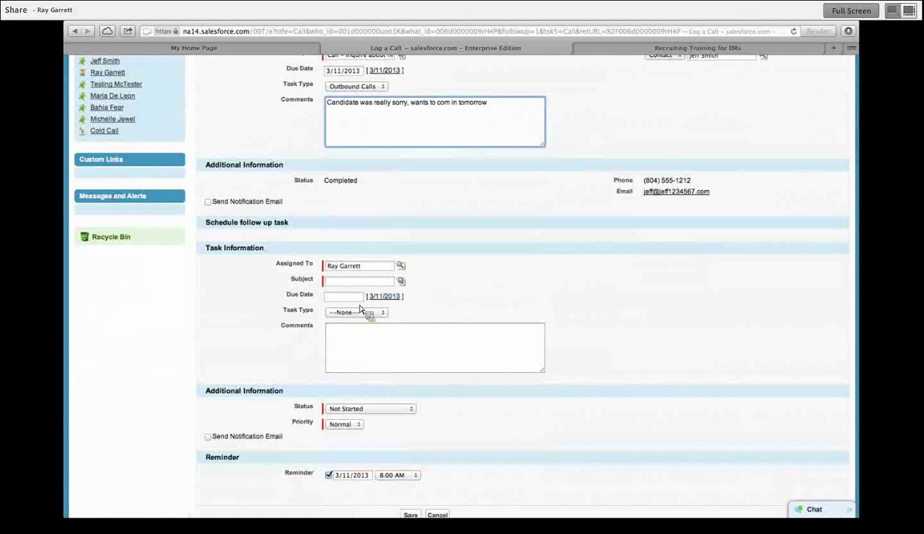
scroll(585, 296, "down", 2)
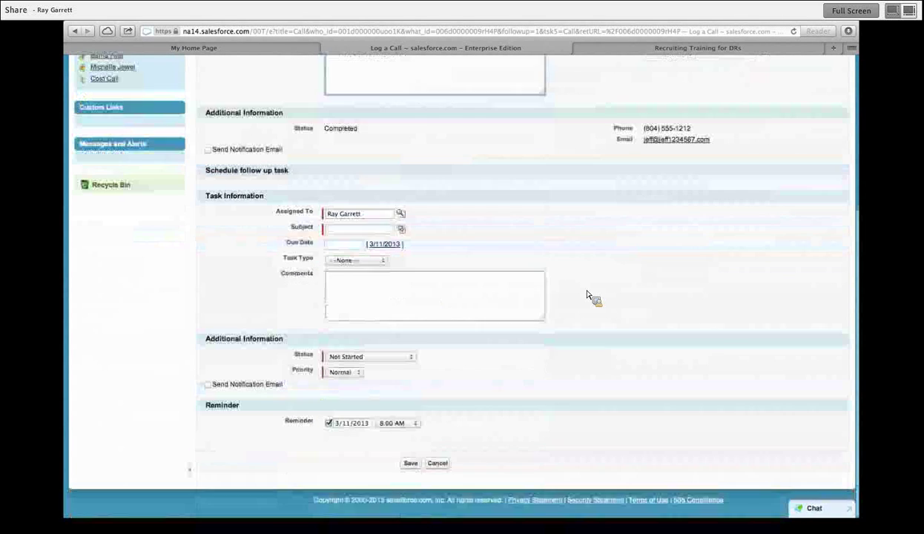
scroll(586, 297, "up", 1)
scroll(585, 297, "down", 1)
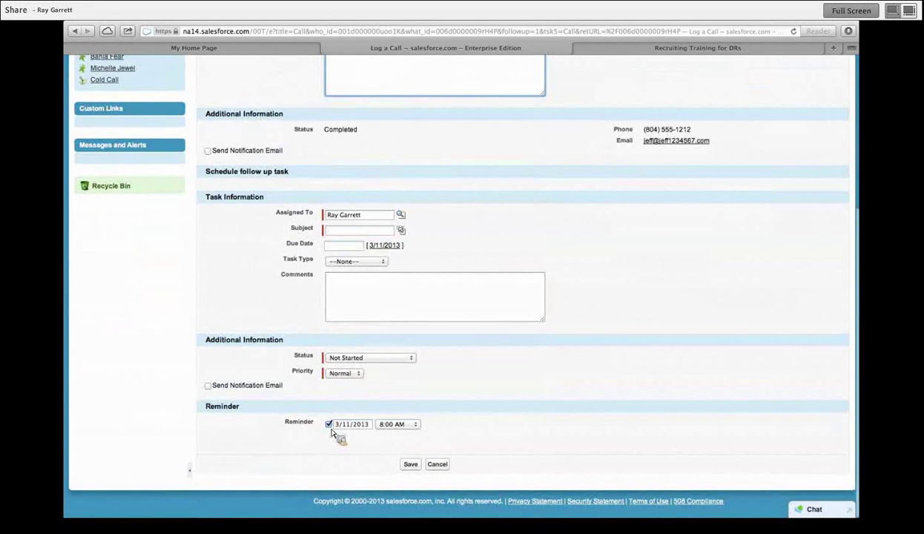
left_click(328, 425)
left_click(410, 464)
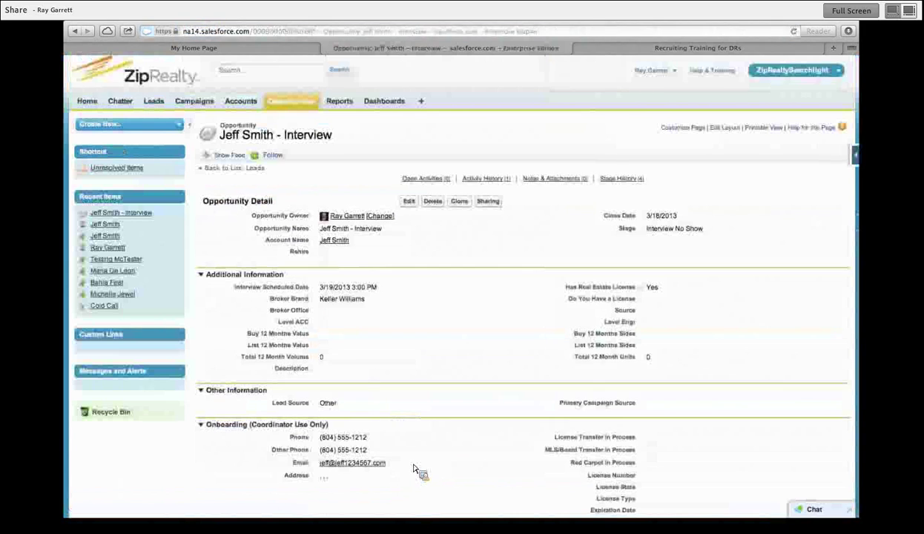
Step: Scroll to Activity History to confirm the 'Call - Inquire about no-show' entry
scroll(500, 311, "down", 10)
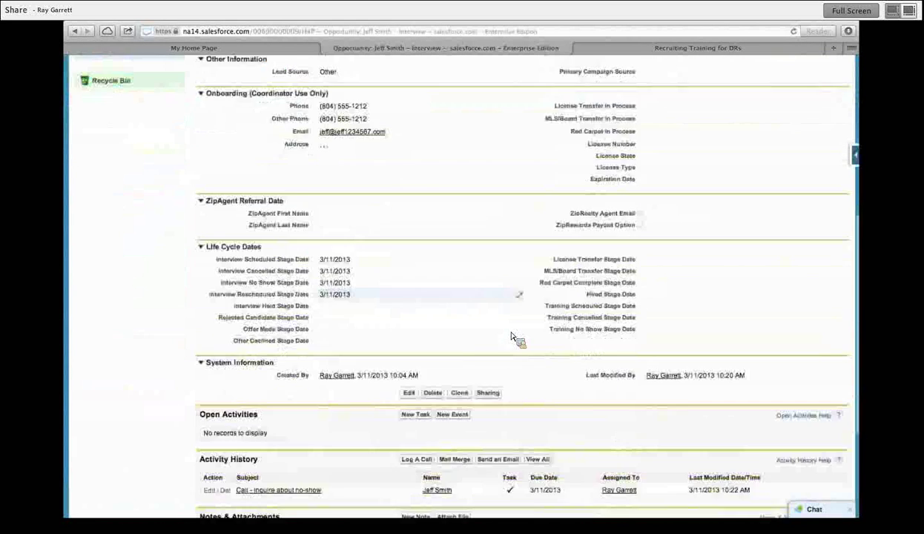
scroll(511, 337, "down", 2)
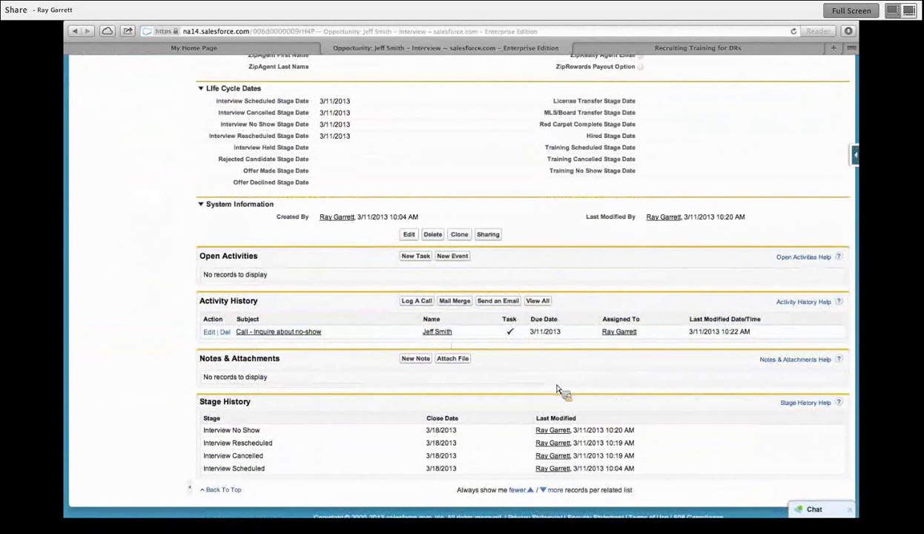
scroll(560, 390, "up", 10)
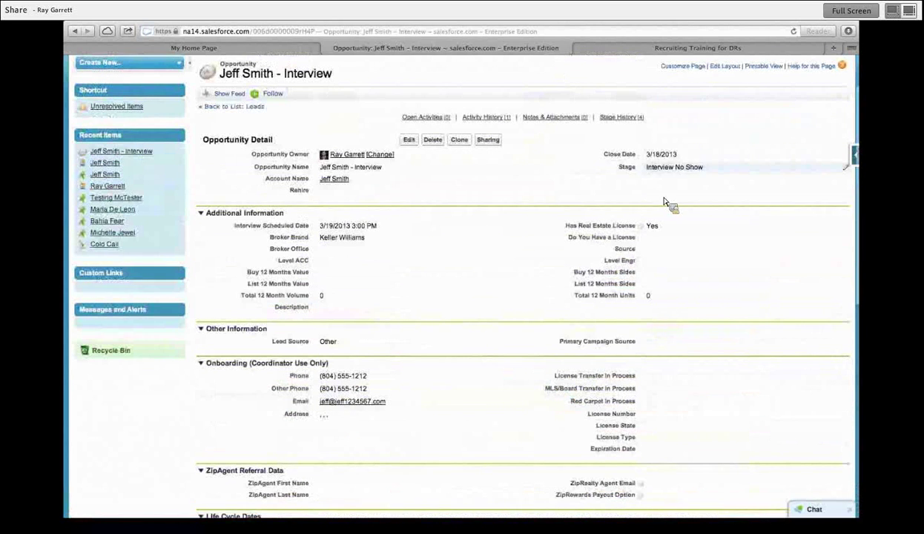
Step: Change the stage from Interview No Show back to Interview Rescheduled and save
double_click(695, 172)
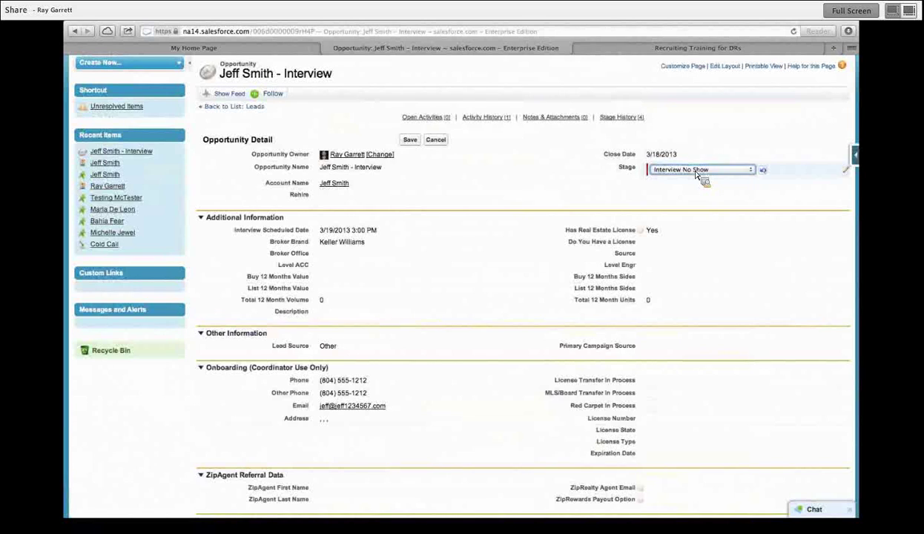
left_click(751, 170)
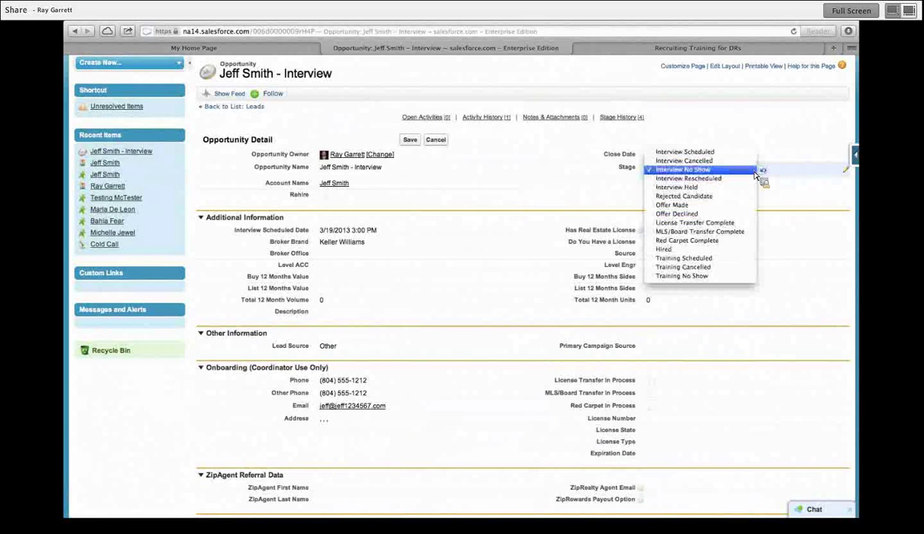
left_click(705, 179)
left_click(411, 141)
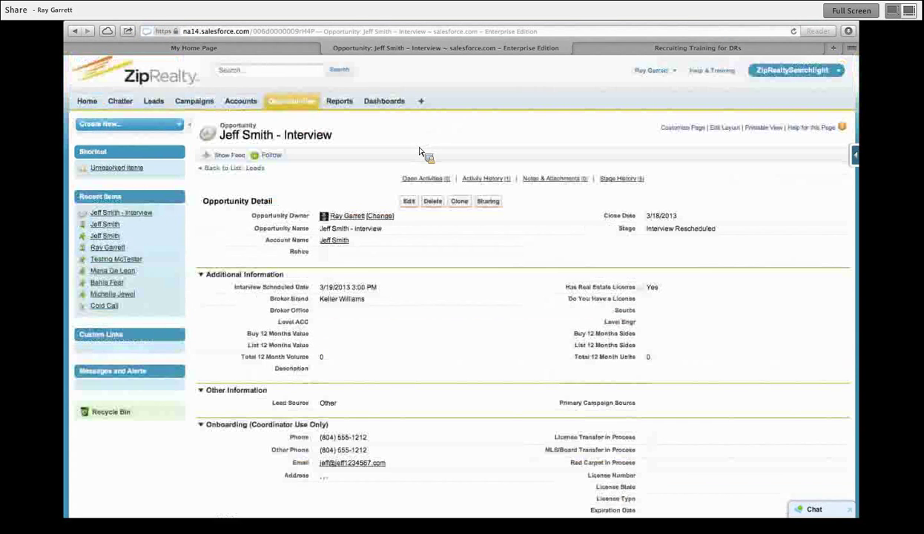
scroll(400, 376, "down", 10)
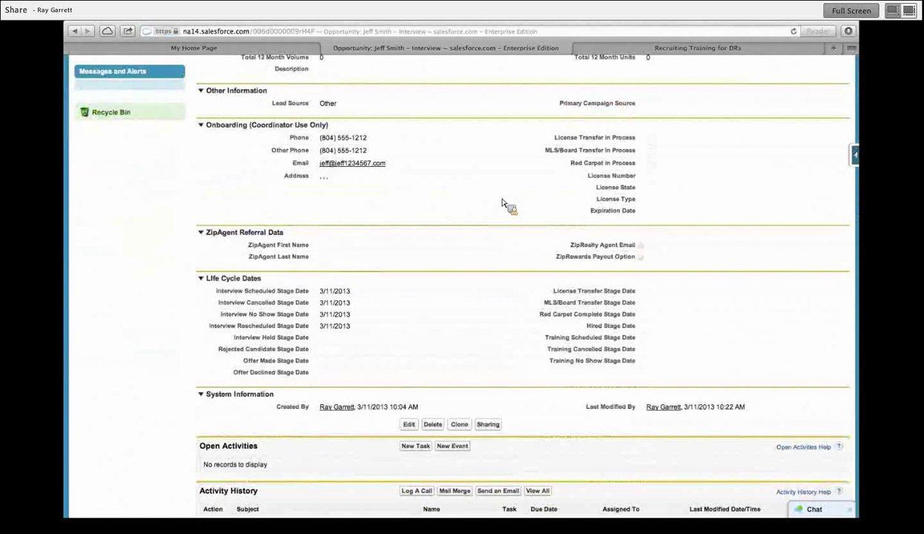
scroll(501, 202, "up", 9)
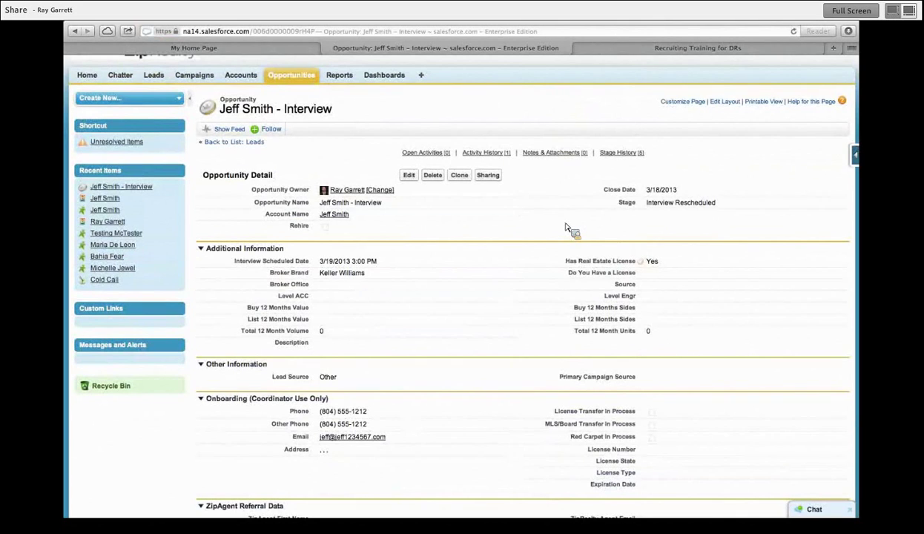
double_click(683, 206)
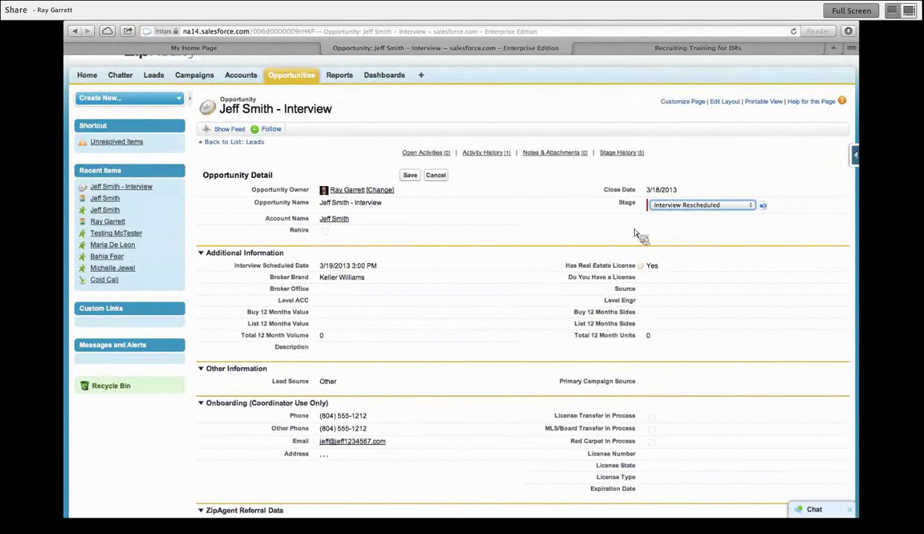
left_click(724, 206)
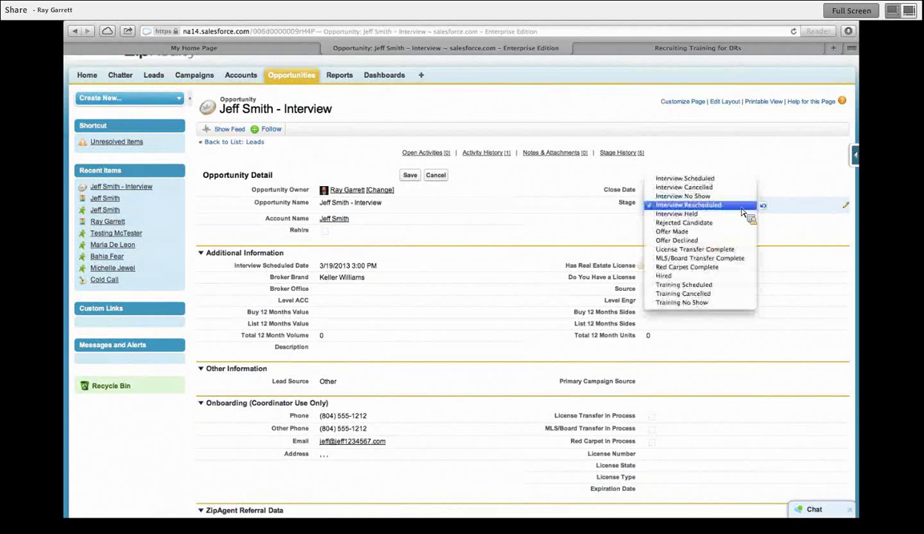
left_click(706, 233)
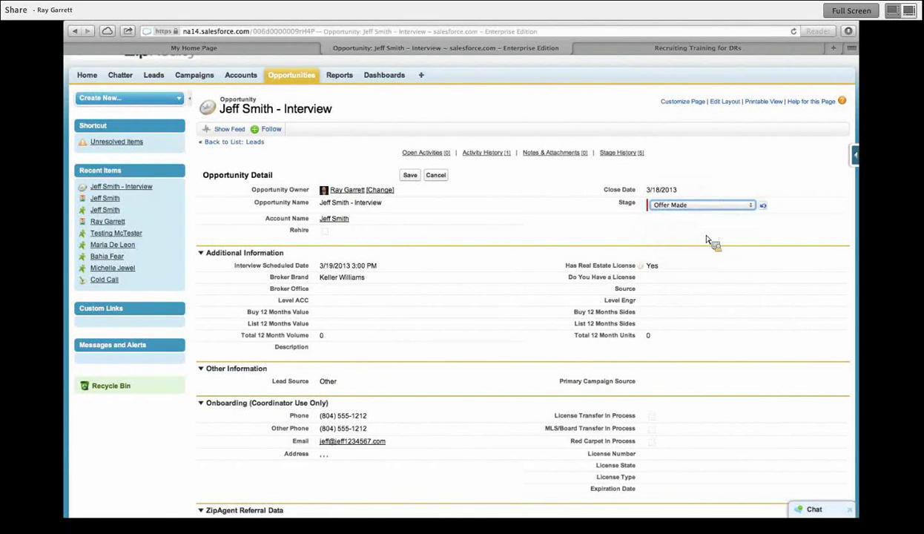
left_click(411, 179)
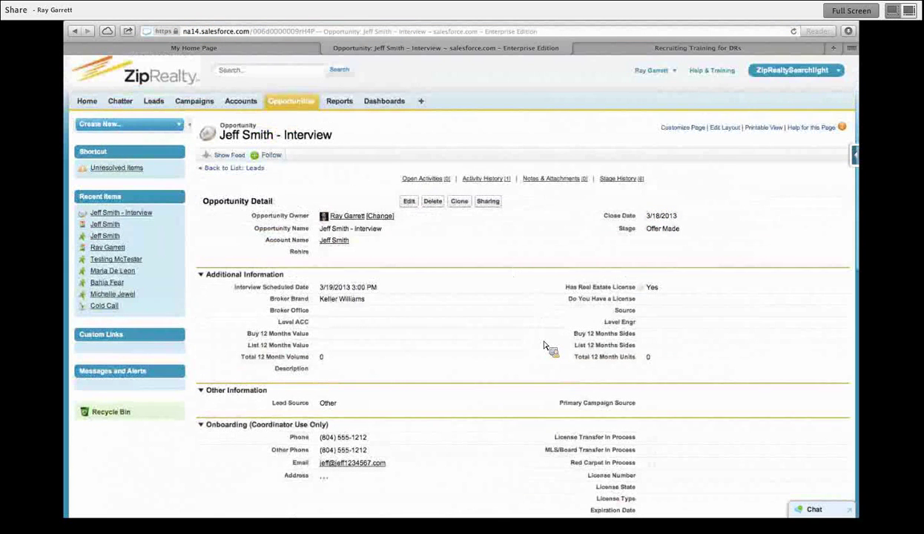
scroll(545, 345, "down", 5)
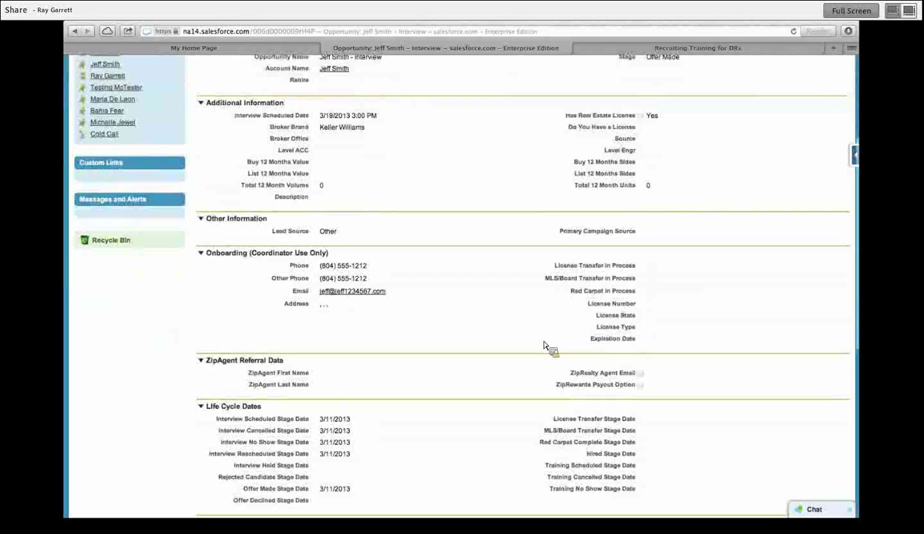
scroll(545, 346, "up", 5)
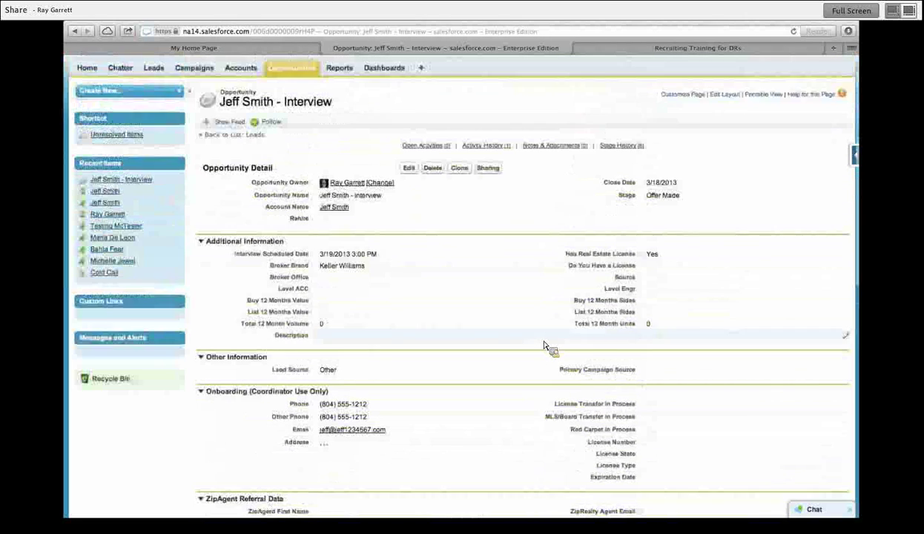
scroll(519, 339, "down", 1)
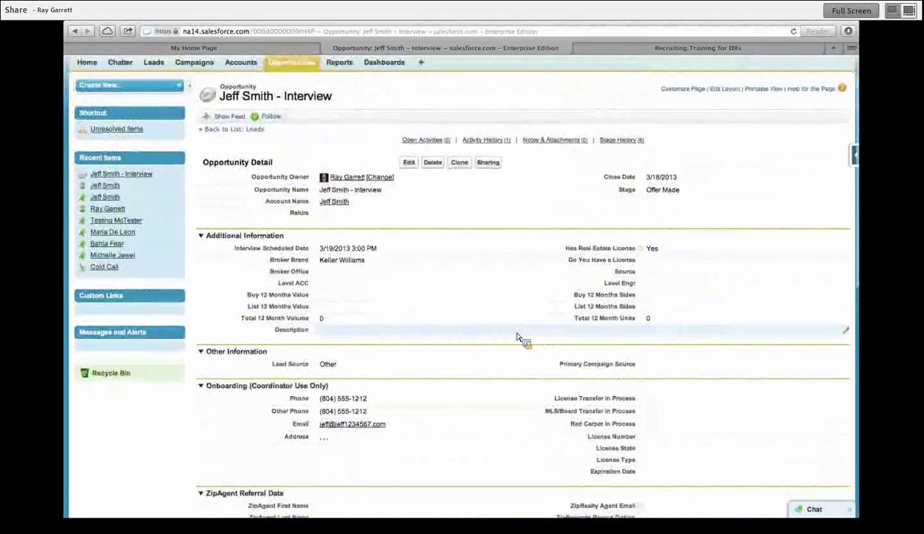
scroll(519, 339, "down", 2)
scroll(519, 339, "down", 4)
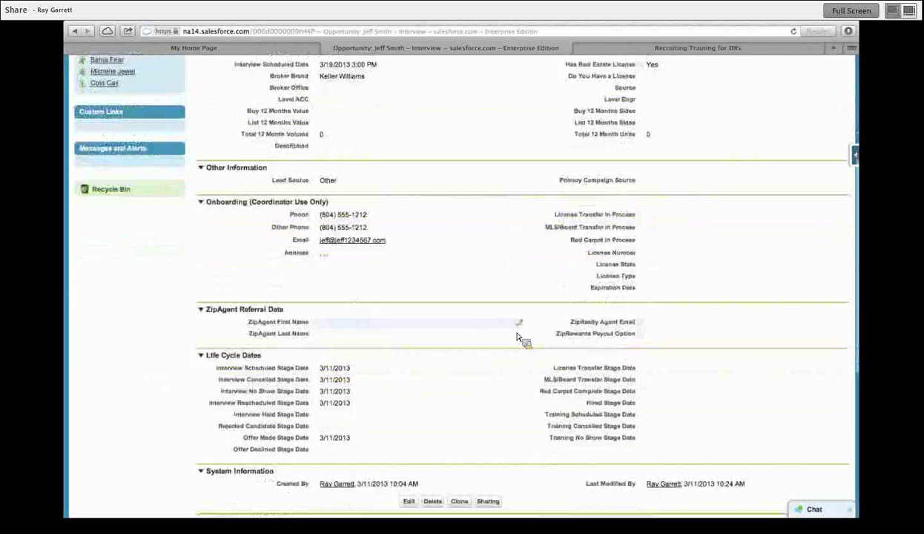
scroll(519, 338, "down", 5)
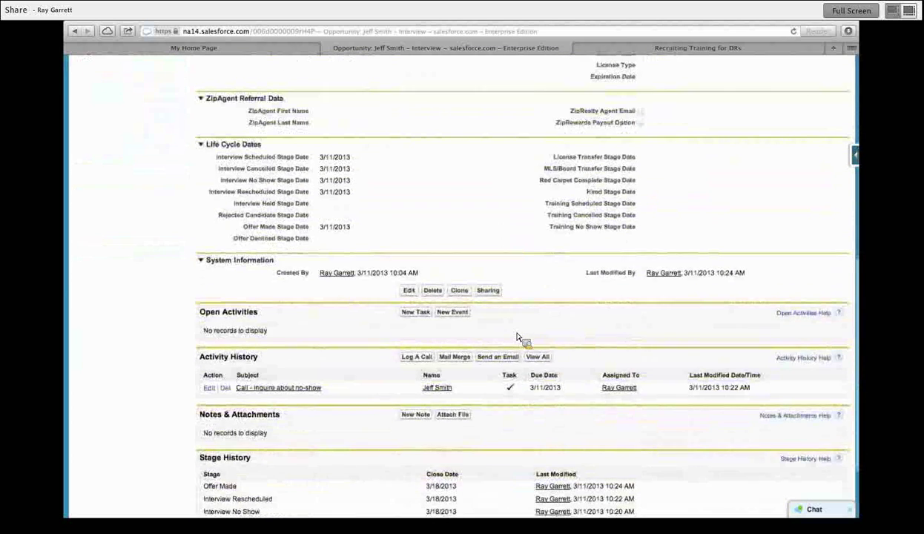
scroll(519, 339, "down", 3)
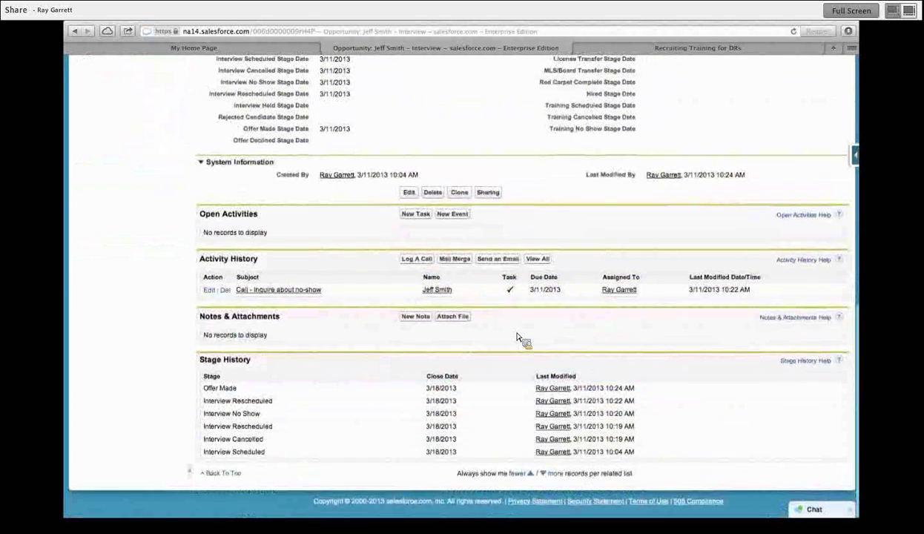
Step: Create a task 'Change Status From Offer' due 3/15/2013, leaving Task Type as None
left_click(419, 216)
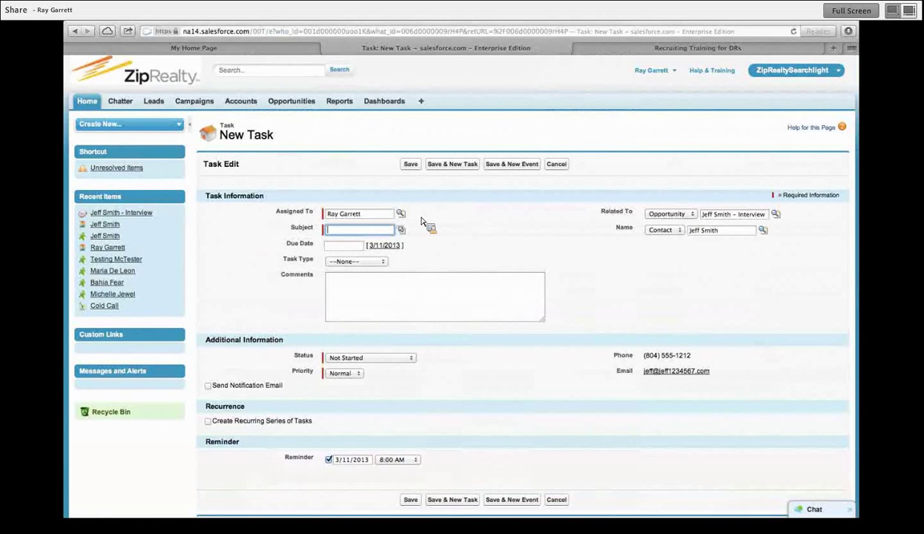
type("Change")
type(" Statu")
type("s ")
type("F")
type("rom Offer")
left_click(403, 293)
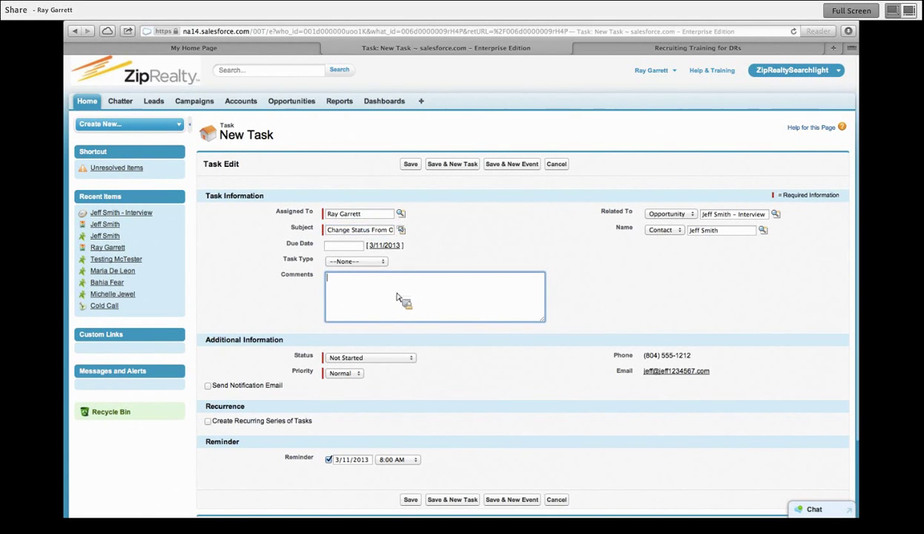
left_click(355, 245)
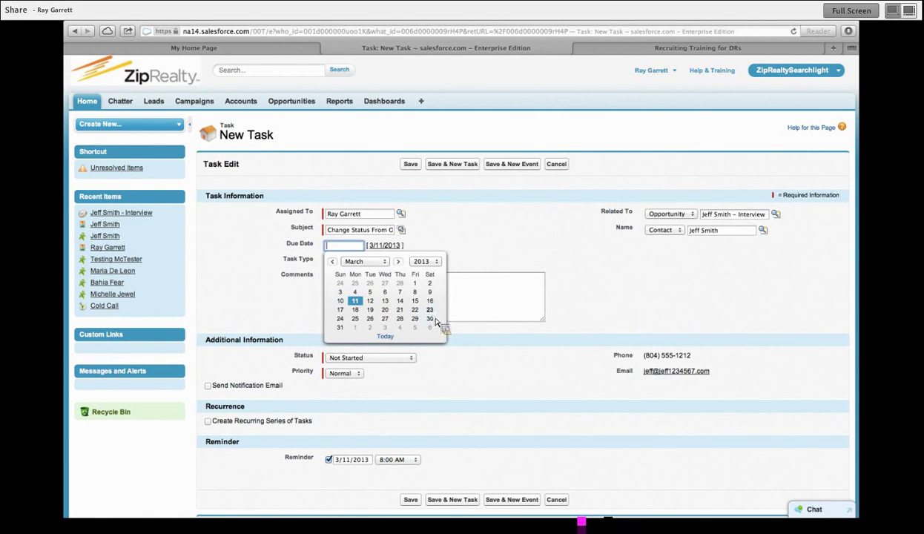
left_click(415, 300)
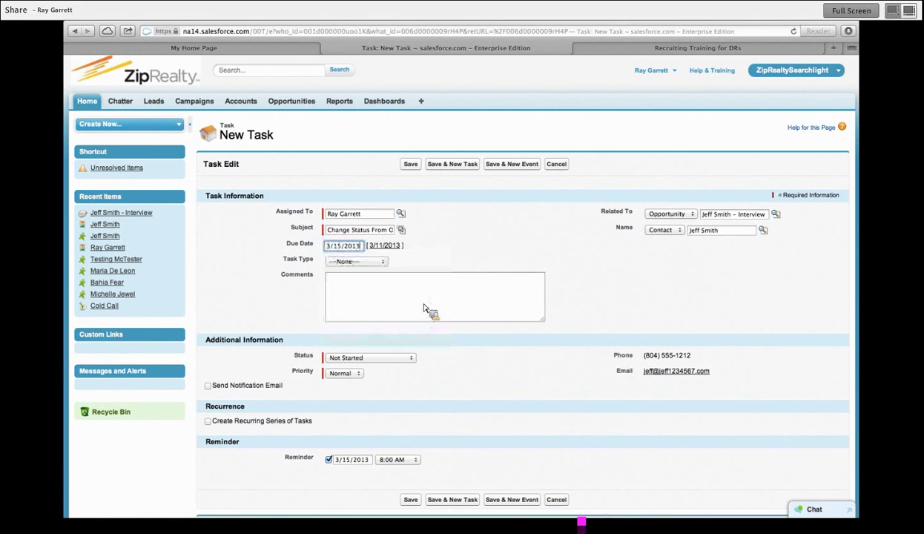
left_click(482, 307)
left_click(384, 264)
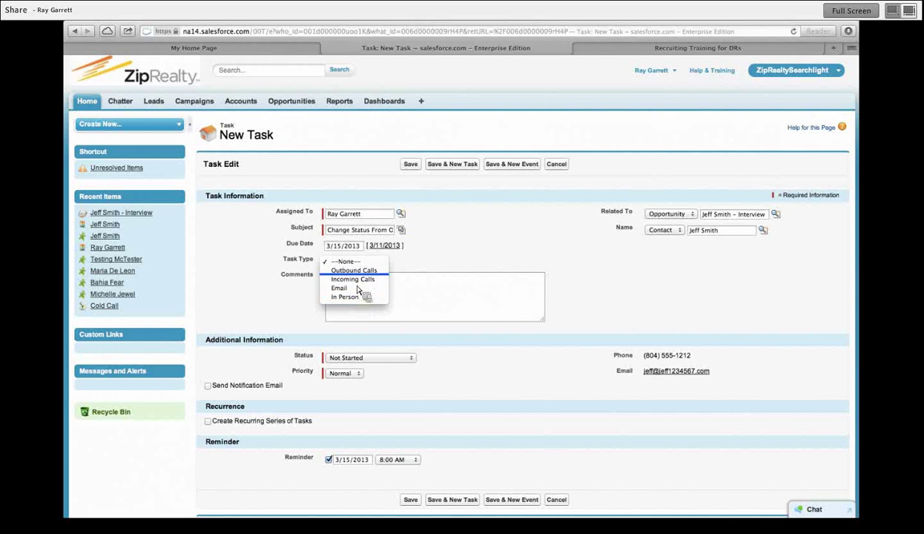
left_click(389, 275)
Step: Comment to update Salesforce if the candidate hasn't answered, set a 1:00 PM reminder, and save
left_click(436, 289)
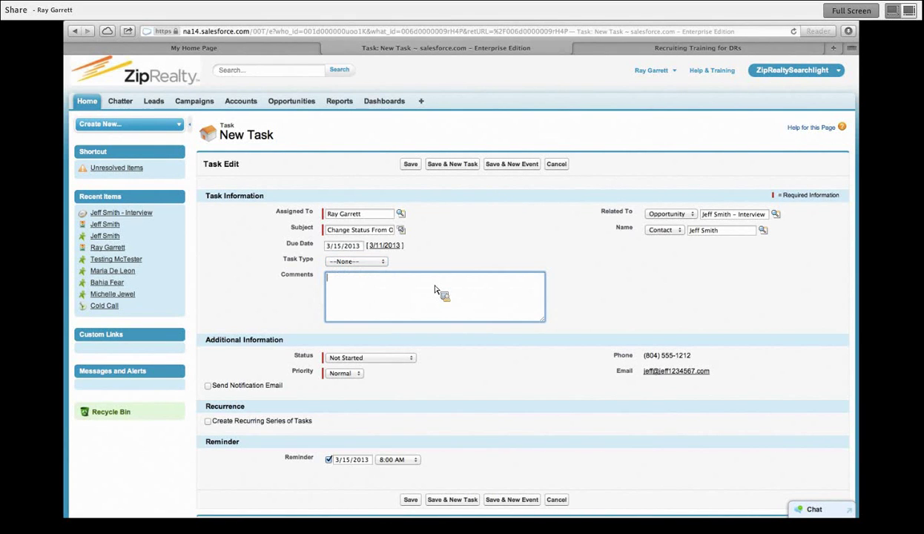
type("If Jeff has not answered, update SAlesforce")
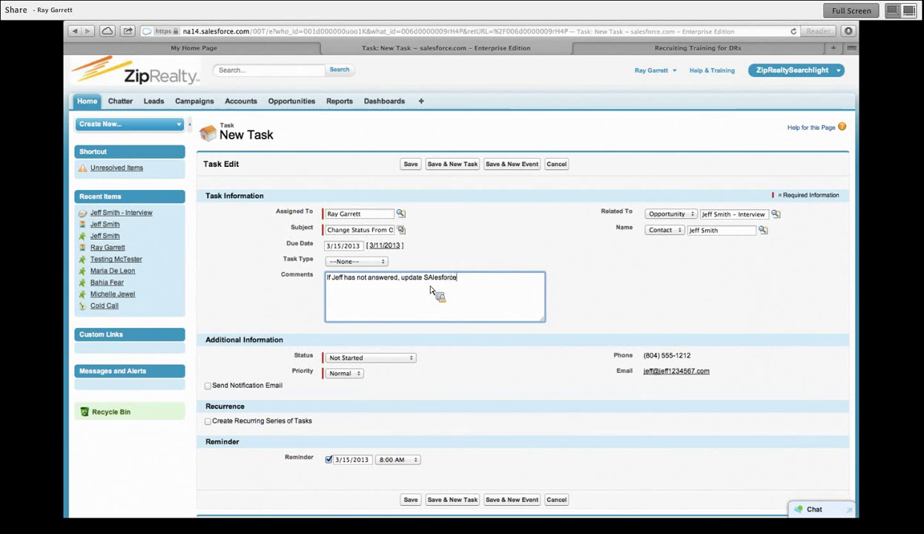
left_click(519, 246)
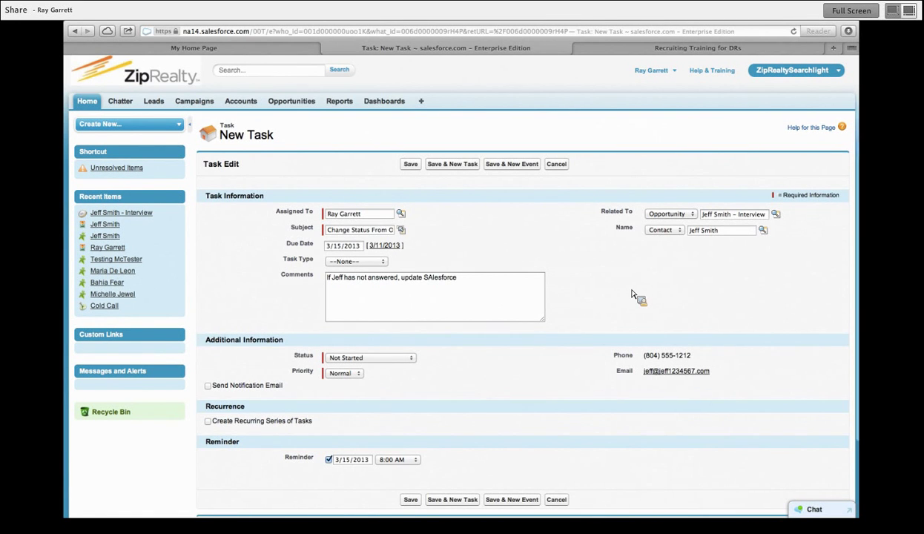
scroll(632, 294, "down", 3)
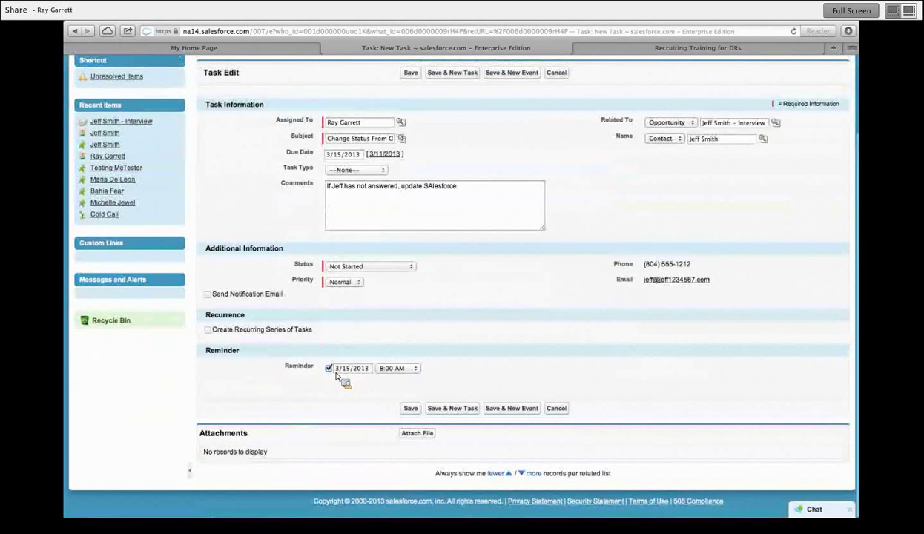
left_click(413, 368)
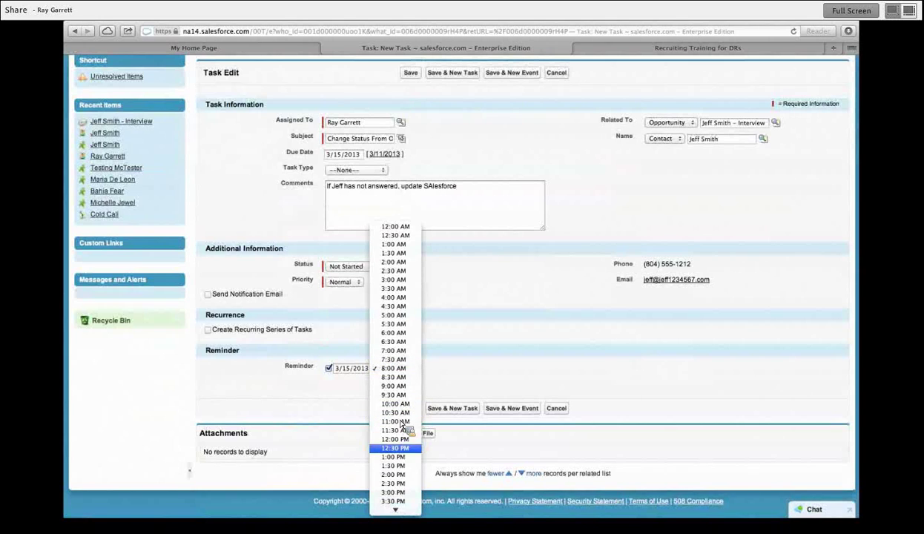
left_click(396, 456)
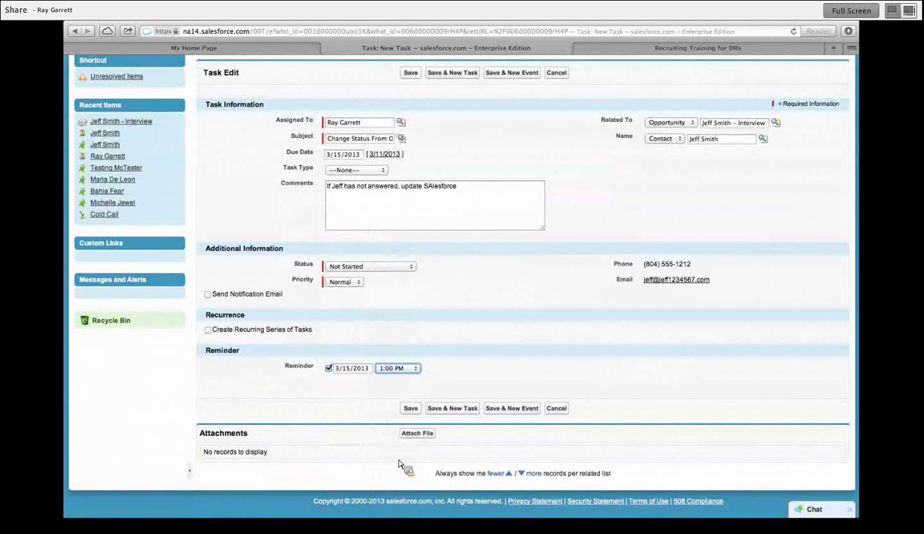
left_click(412, 408)
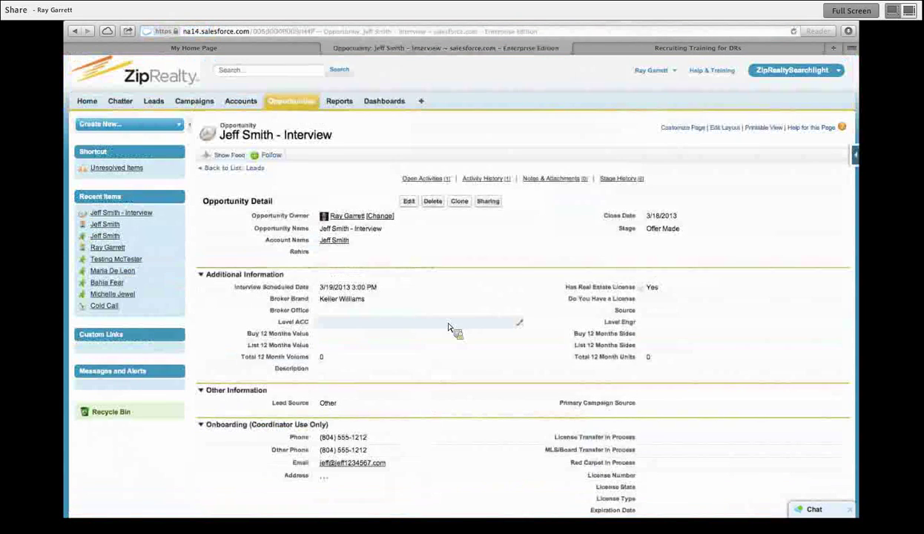
Step: Scroll to Open Activities to confirm the not-started task due 3/15/2013
scroll(448, 327, "down", 10)
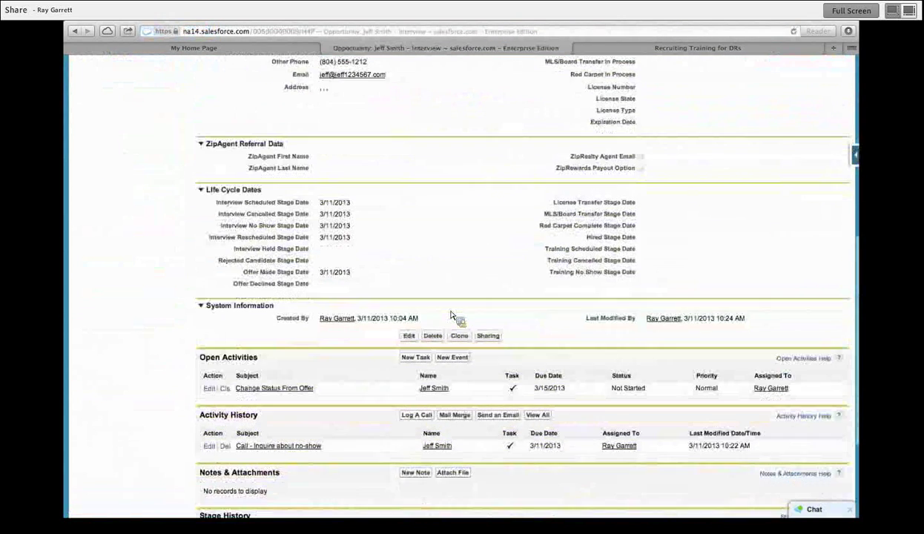
scroll(450, 315, "down", 1)
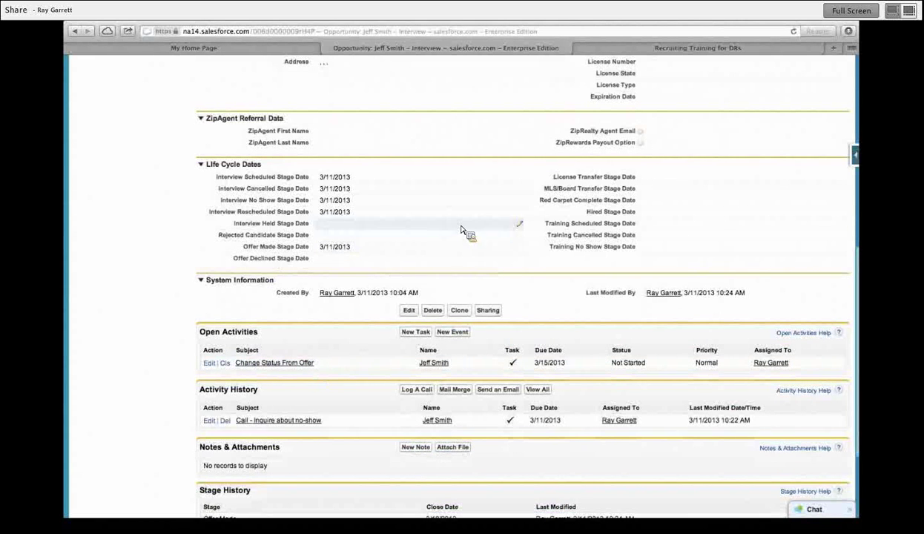
scroll(494, 124, "up", 1)
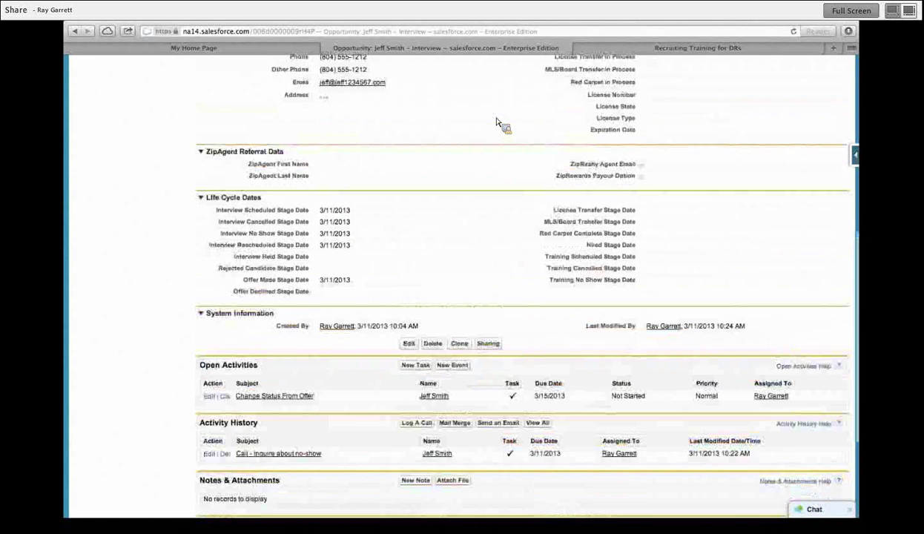
scroll(497, 123, "up", 10)
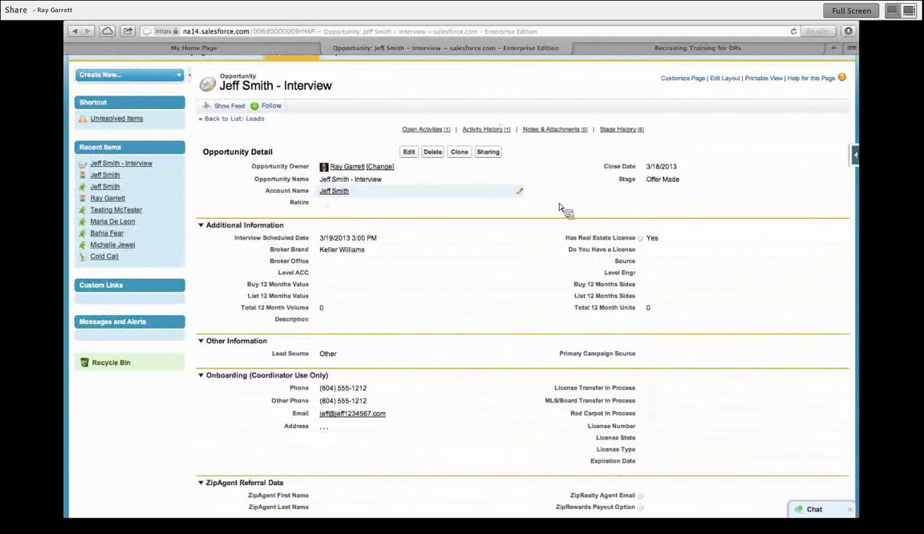
Step: Change the opportunity Stage from Offer Made to Offer Declined and save, checking the stage history
double_click(693, 184)
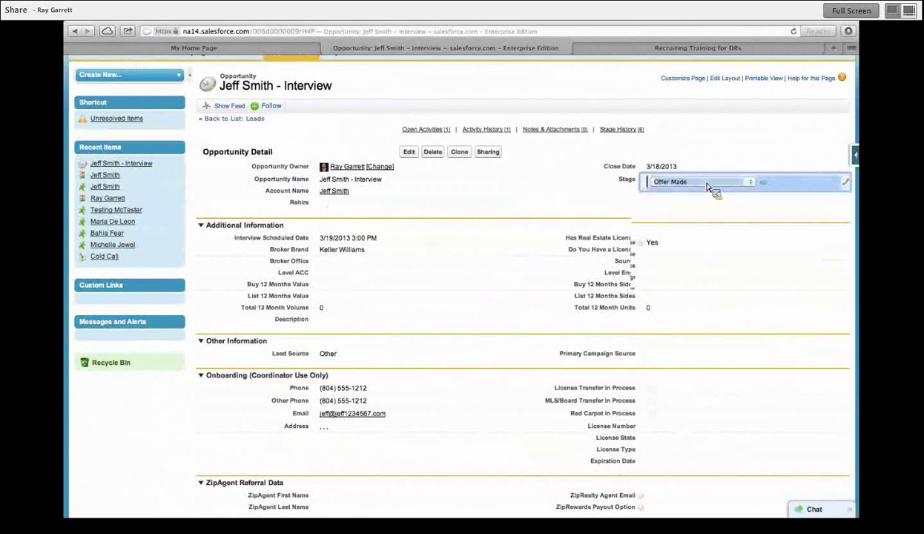
left_click(708, 182)
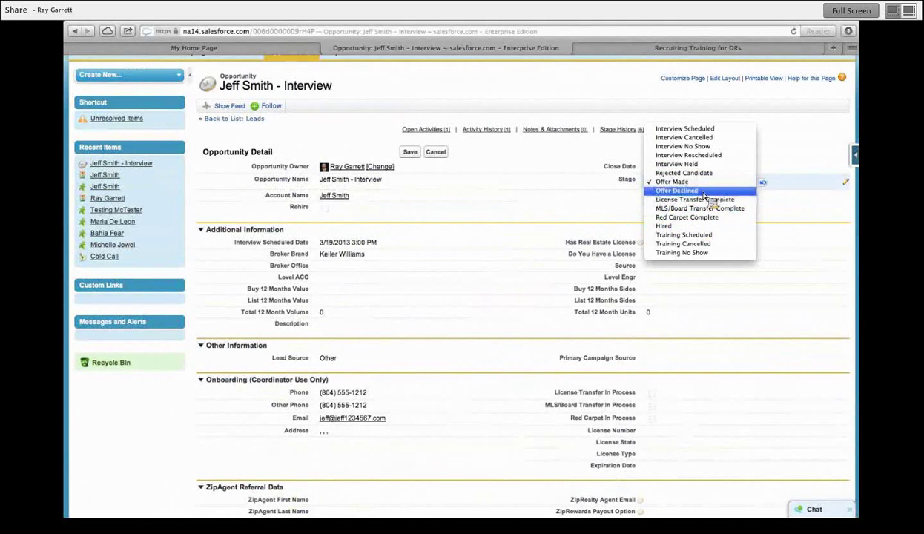
left_click(679, 191)
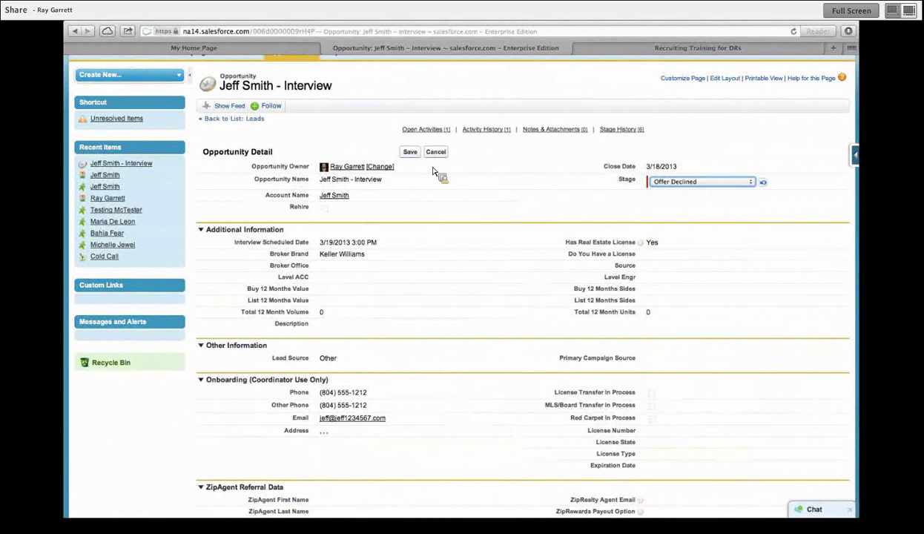
left_click(416, 154)
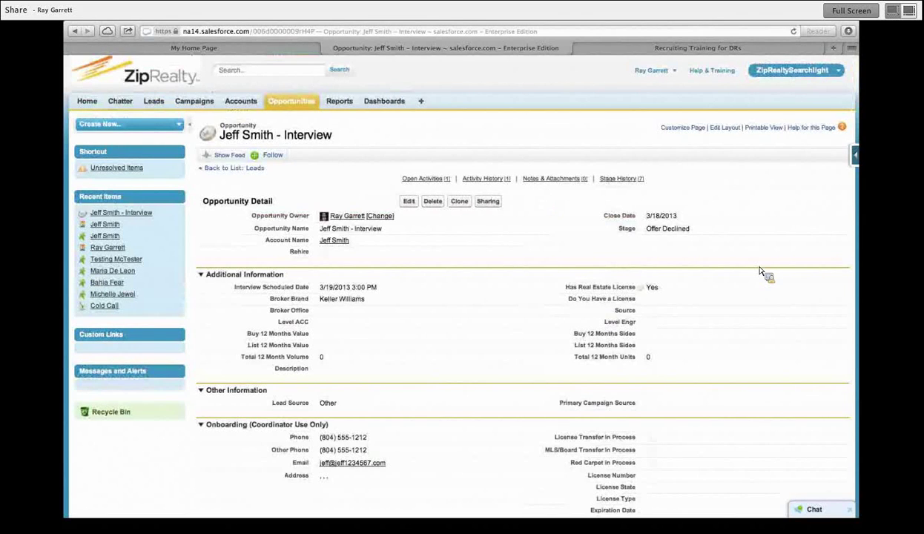
scroll(749, 278, "down", 4)
scroll(756, 281, "down", 1)
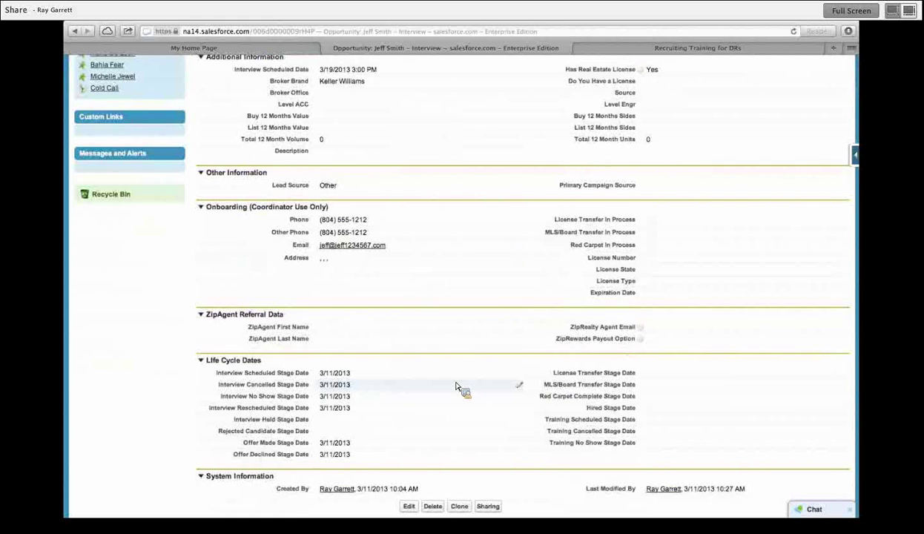
scroll(461, 386, "down", 5)
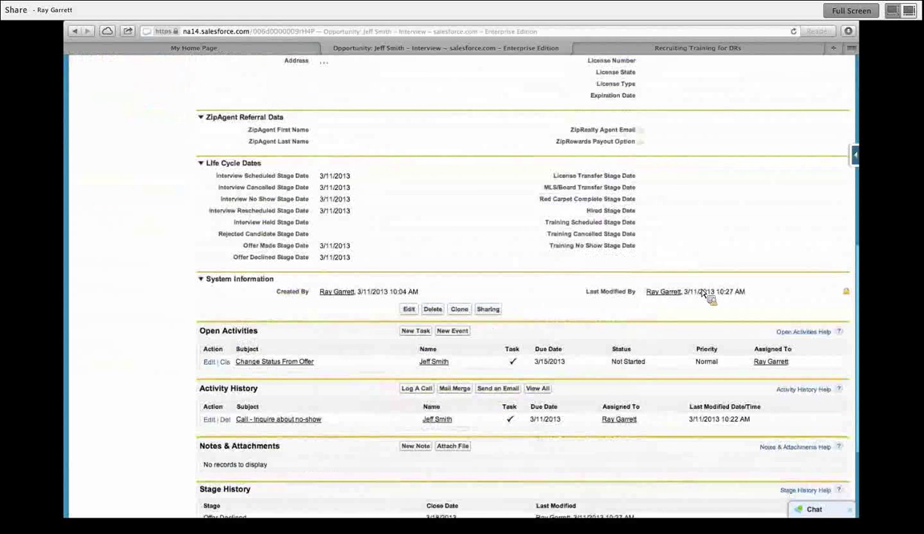
scroll(738, 107, "up", 8)
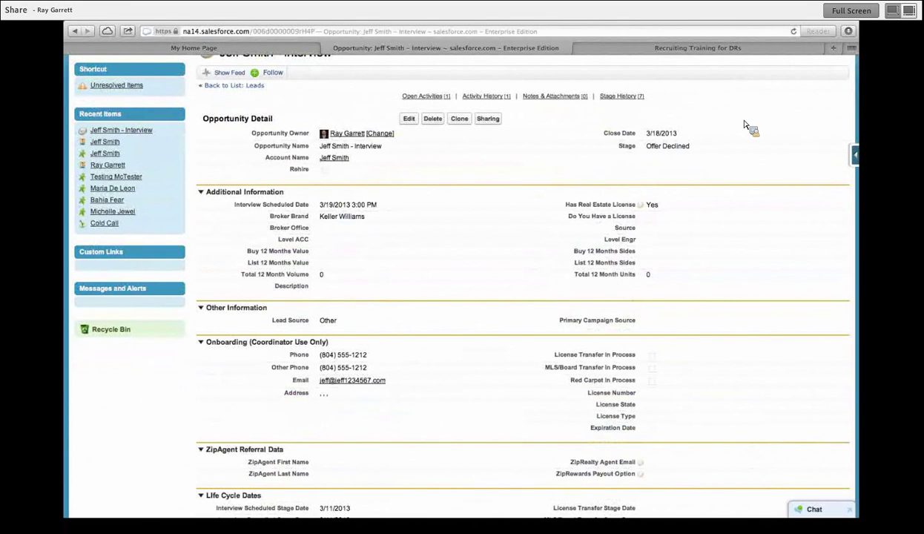
Step: Show all open windows in Mission Control to switch to the Adobe Connect meeting
key("ctrl+Up")
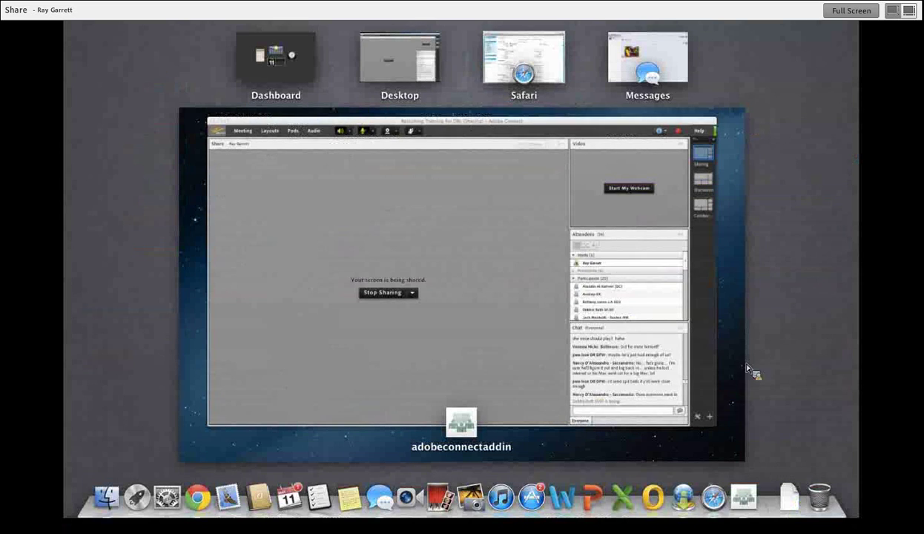